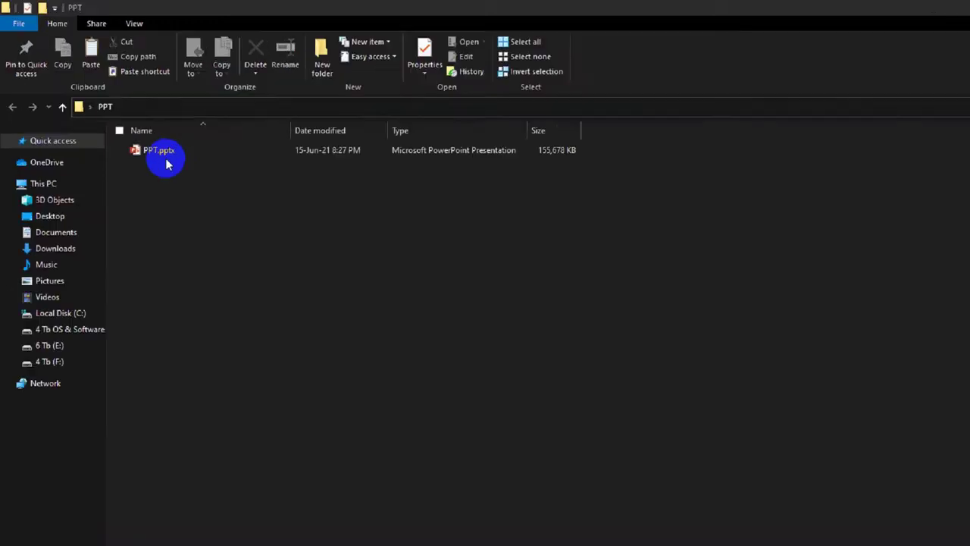
Step: Open PPT.pptx, the 40-slide Rhamnus alaternus thesis deck, in PowerPoint
left_click(132, 113)
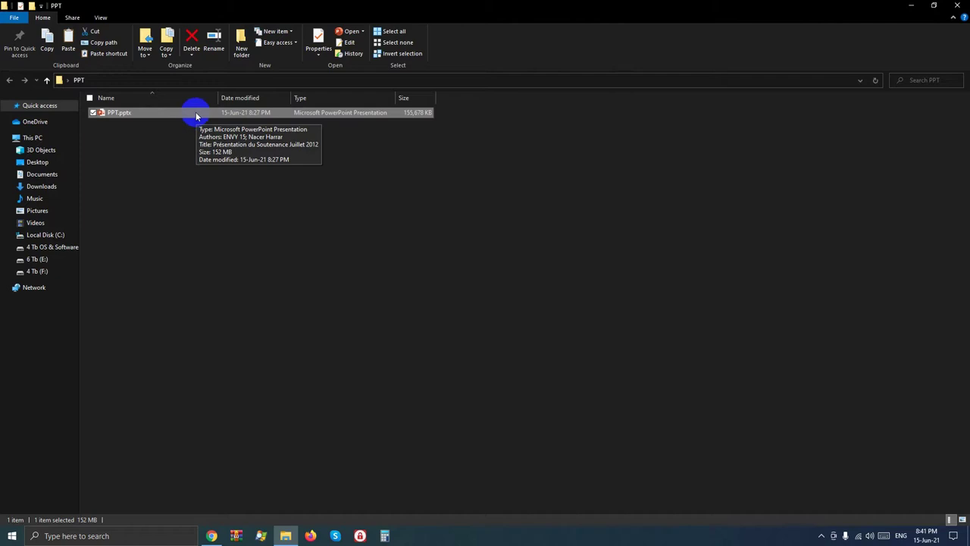
double_click(195, 114)
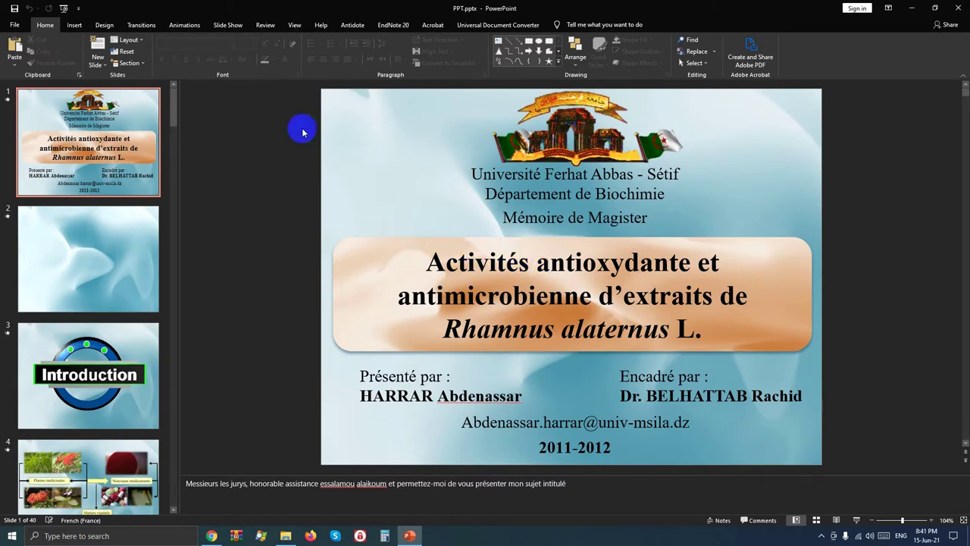
Step: Launch Record from Current Slide on slide 1, then close the recorder without recording
left_click(236, 25)
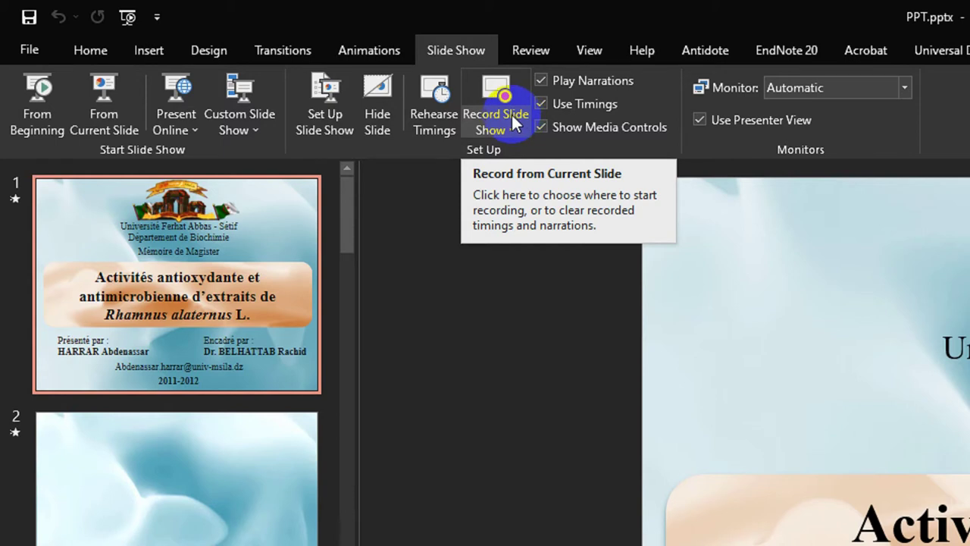
left_click(512, 120)
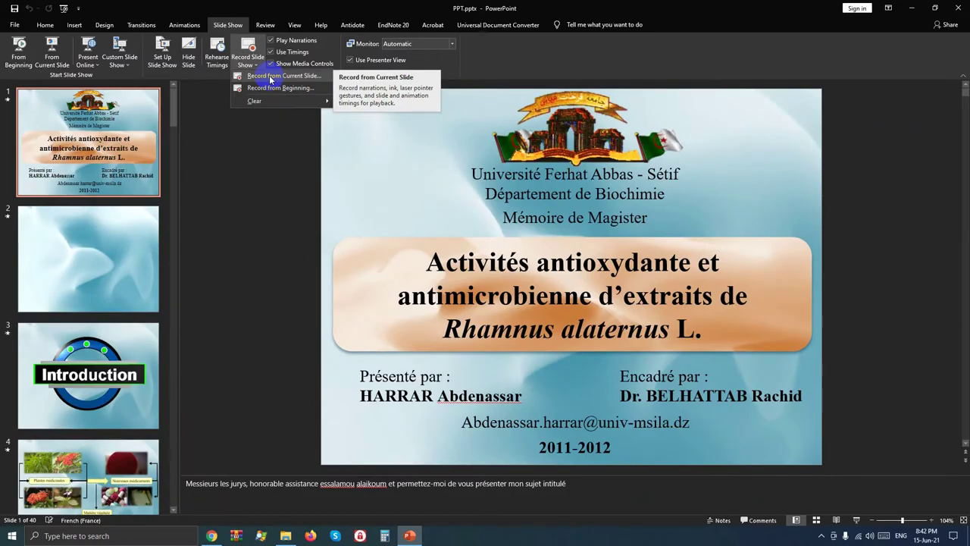
left_click(542, 155)
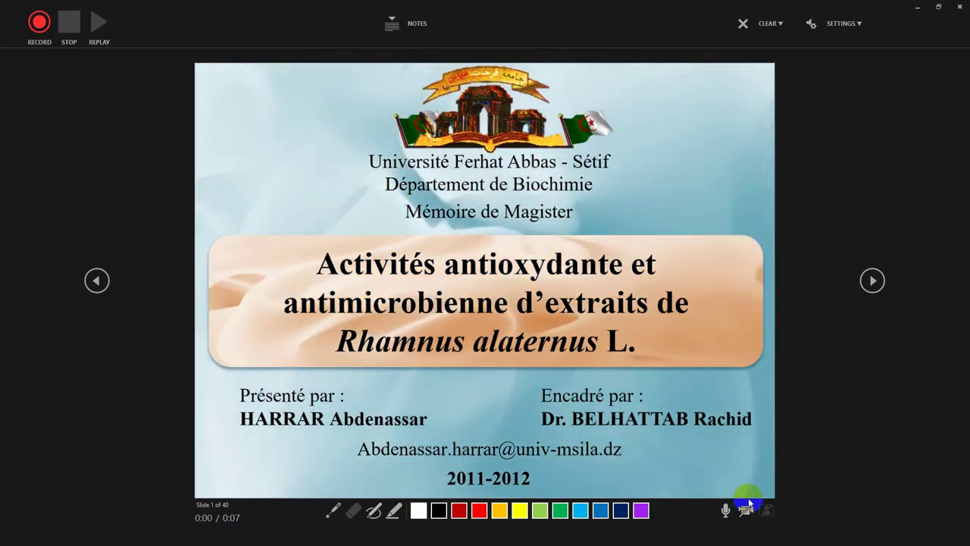
left_click(748, 502)
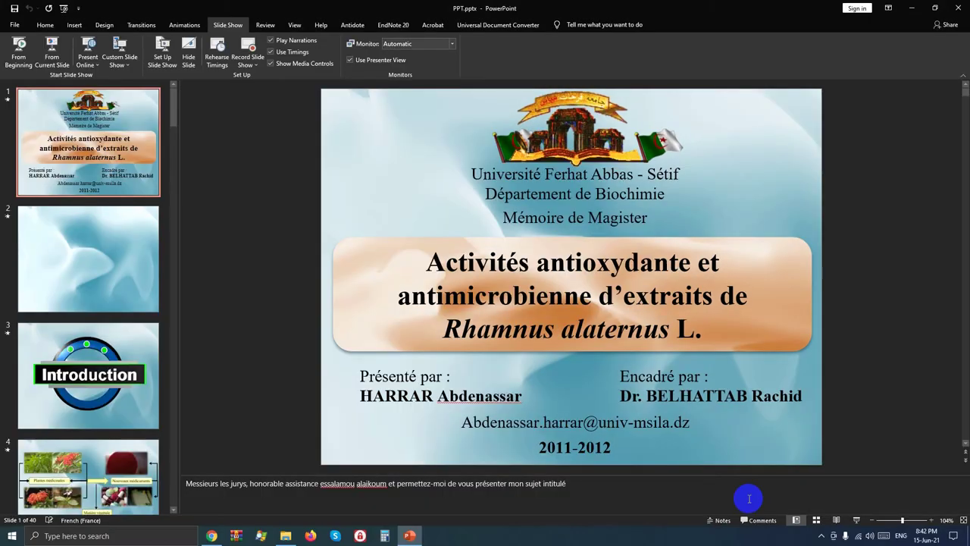
left_click(15, 25)
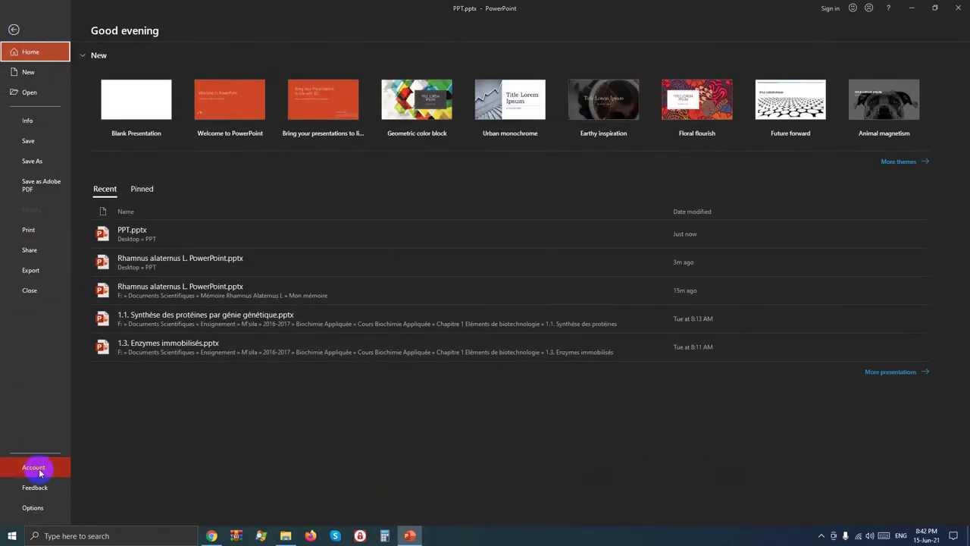
left_click(34, 468)
left_click(341, 269)
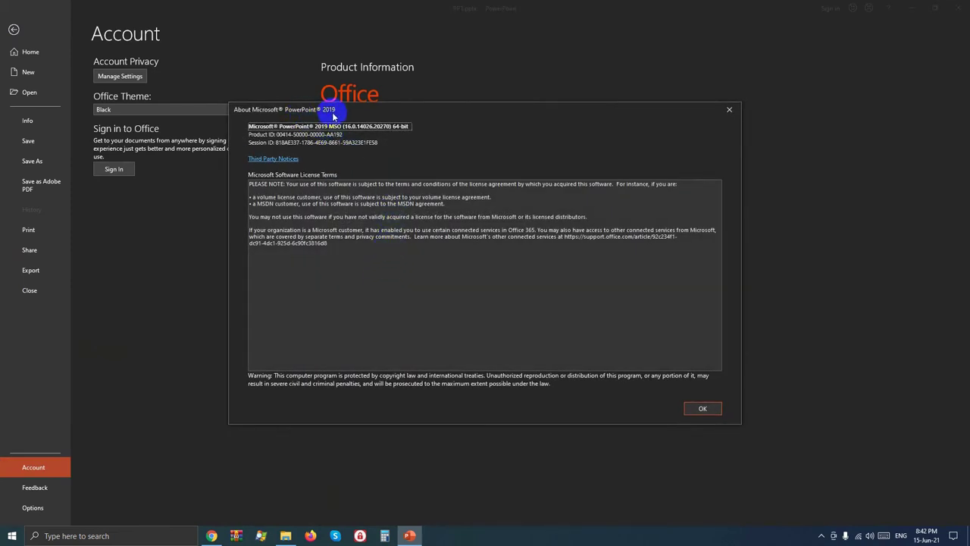
left_click(703, 410)
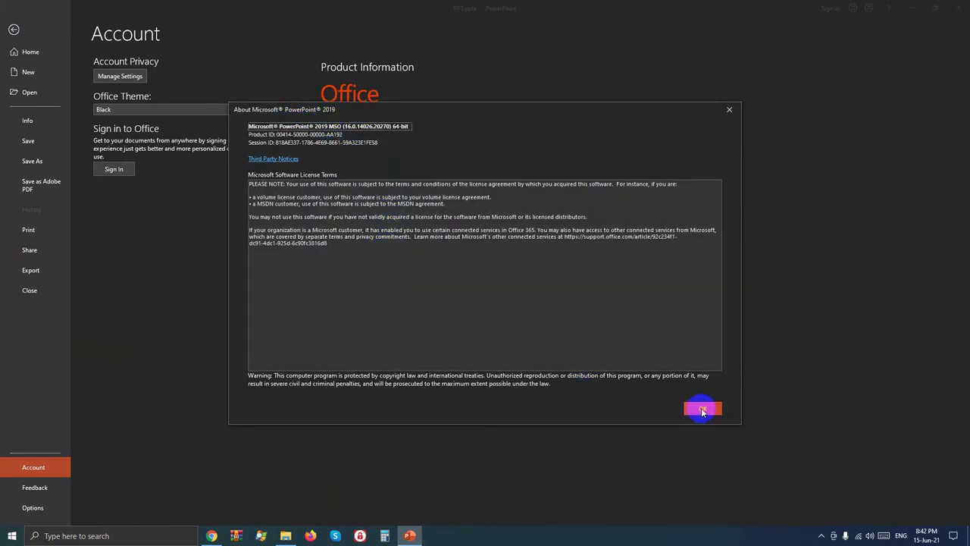
left_click(14, 29)
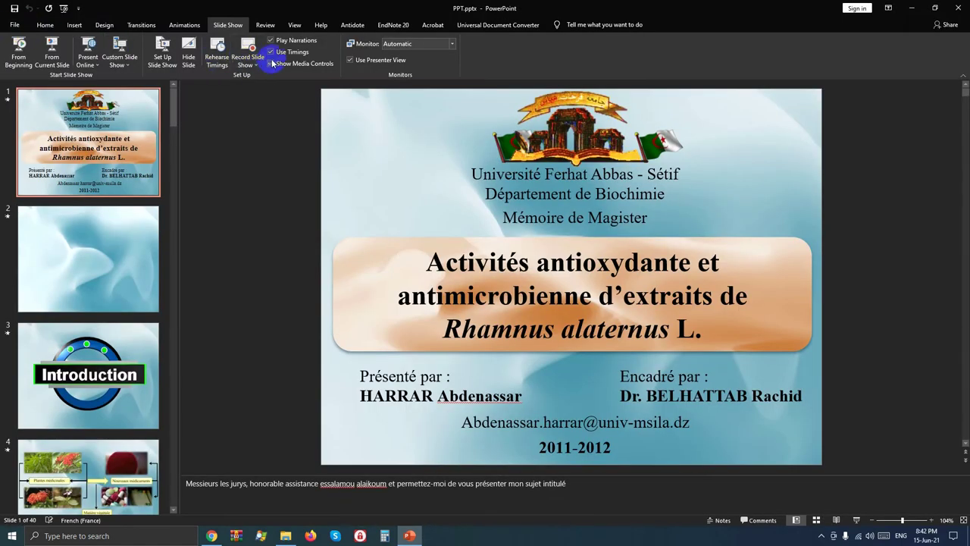
Step: Reopen the recorder from the current slide and toggle the webcam preview on, then off
left_click(256, 64)
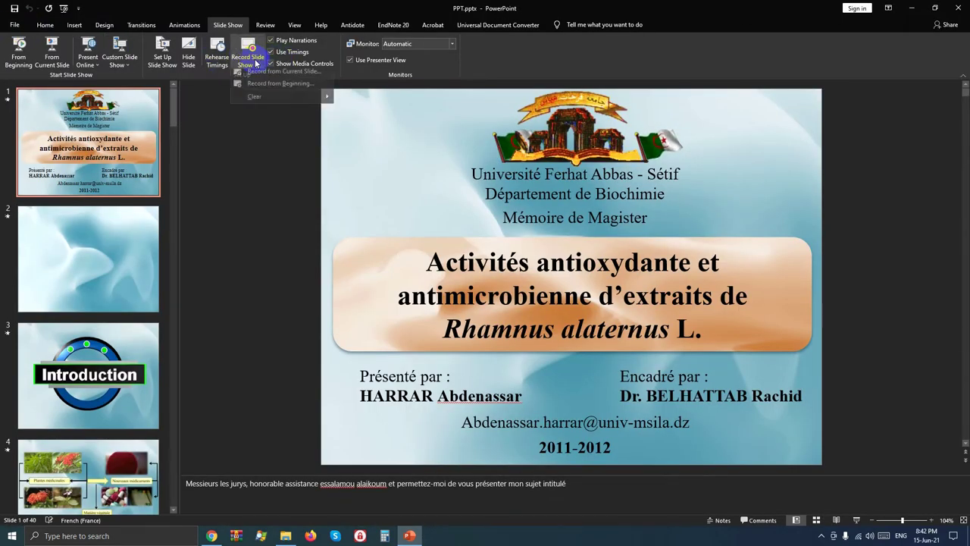
left_click(269, 75)
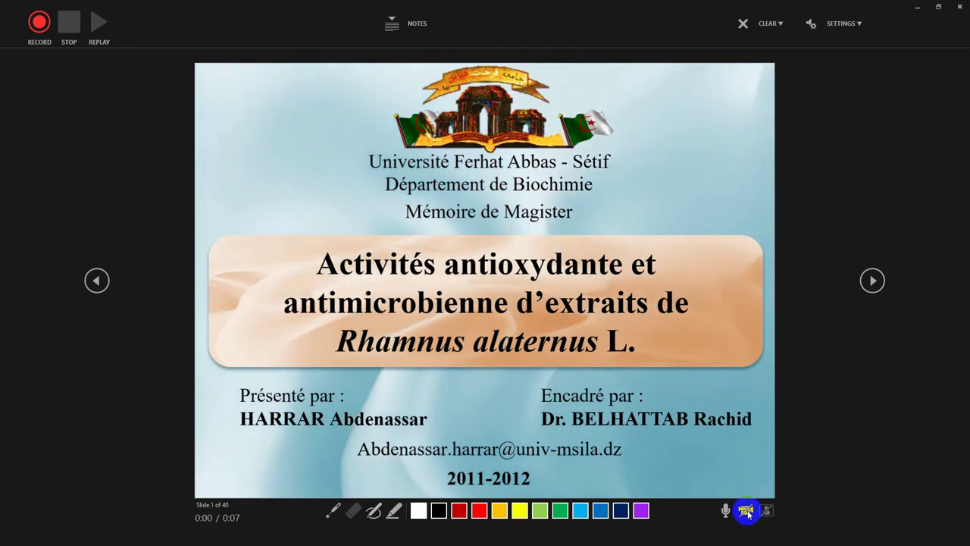
left_click(746, 511)
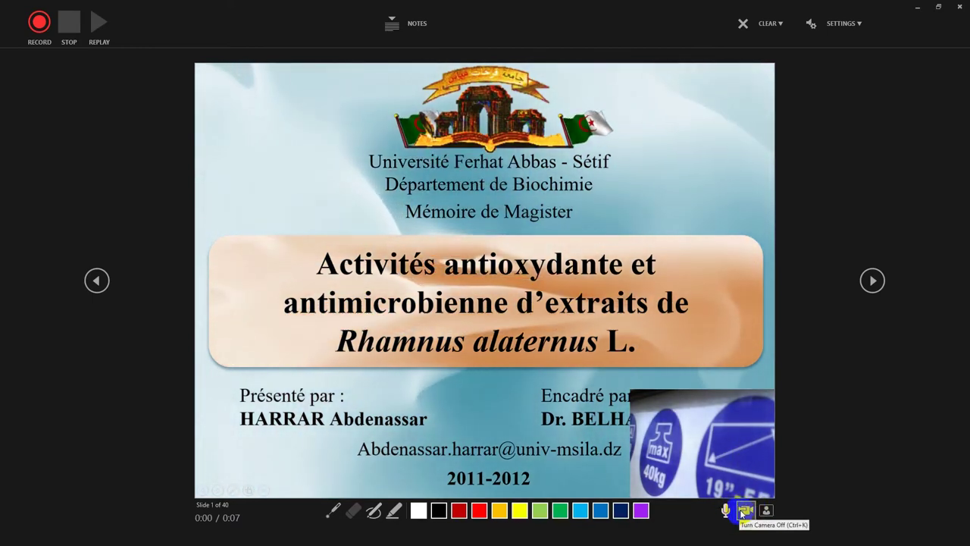
left_click(742, 512)
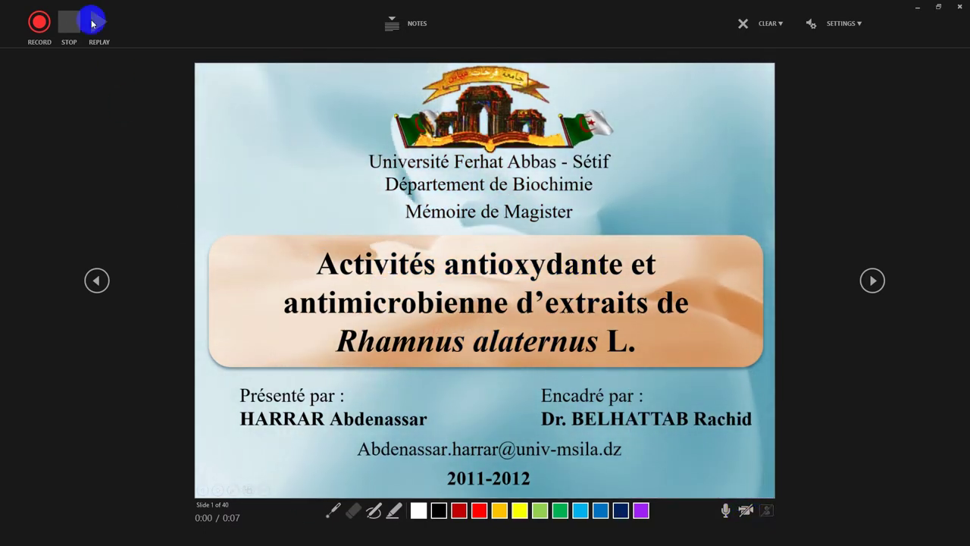
Step: Record narration across slides 1–4, including the title animations, stopping at 0:38
left_click(39, 23)
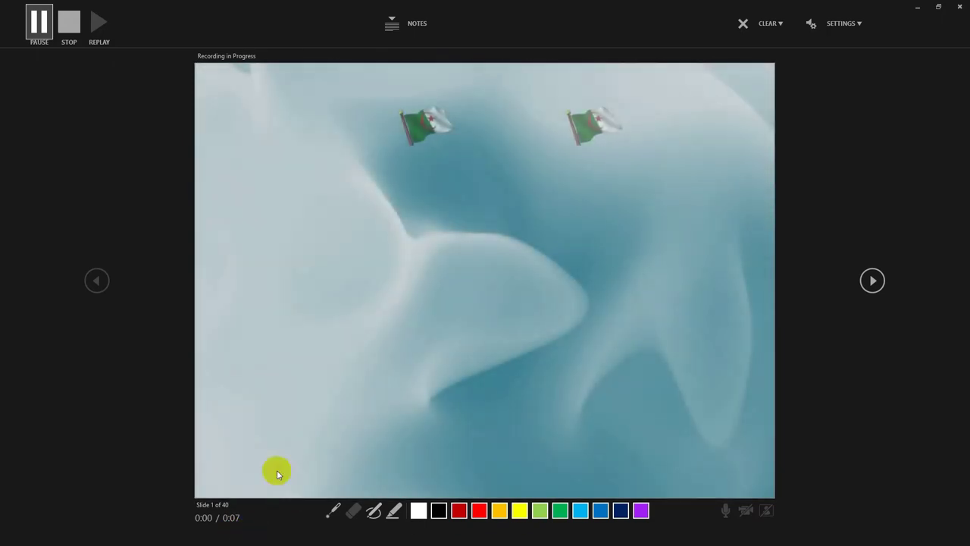
left_click(524, 282)
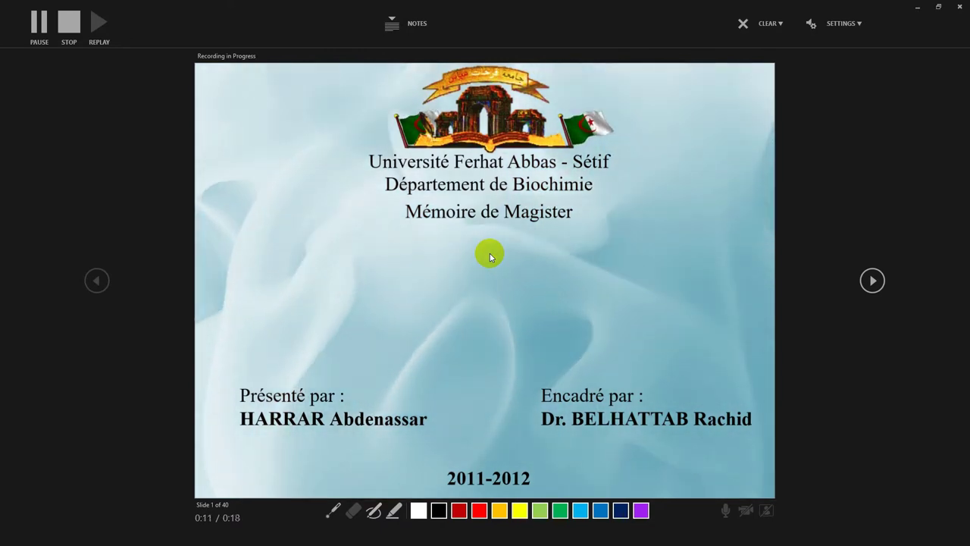
left_click(490, 258)
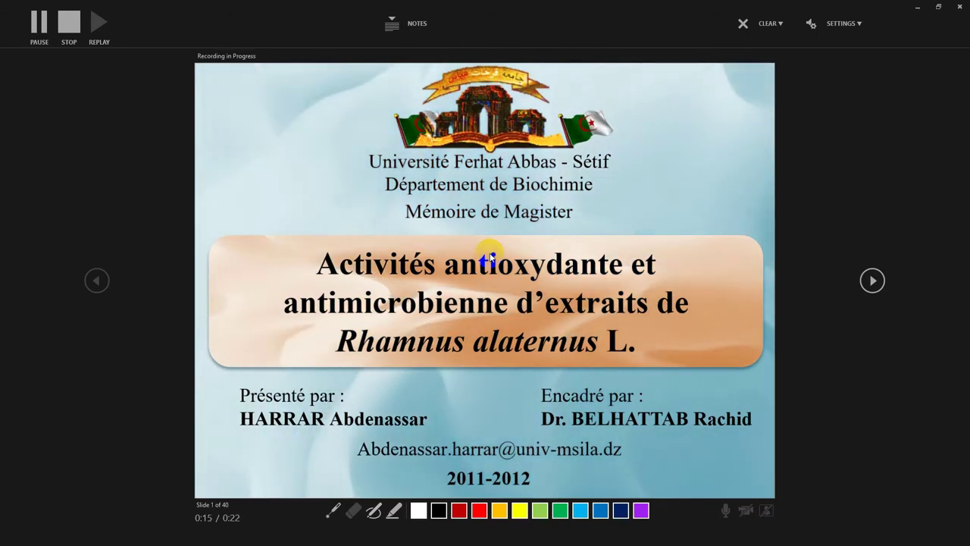
left_click(490, 258)
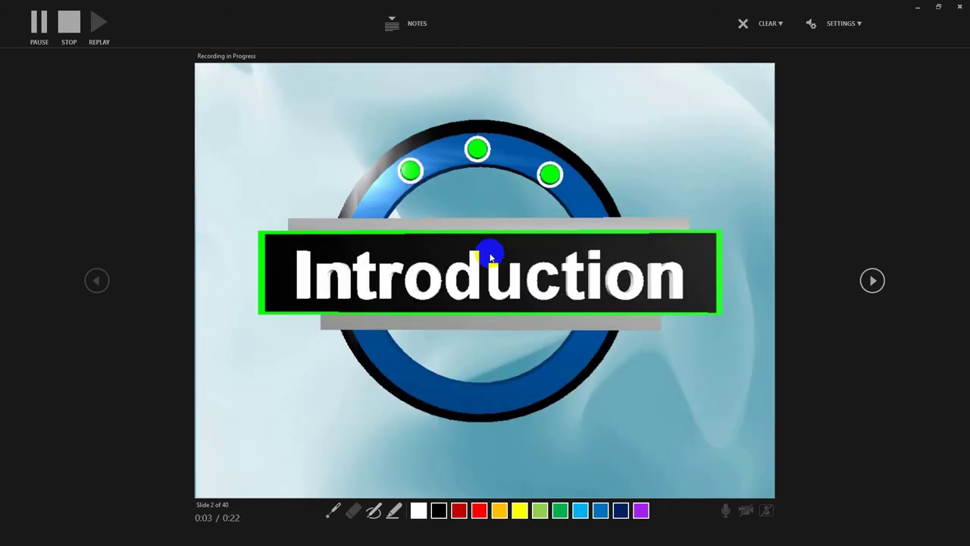
left_click(491, 258)
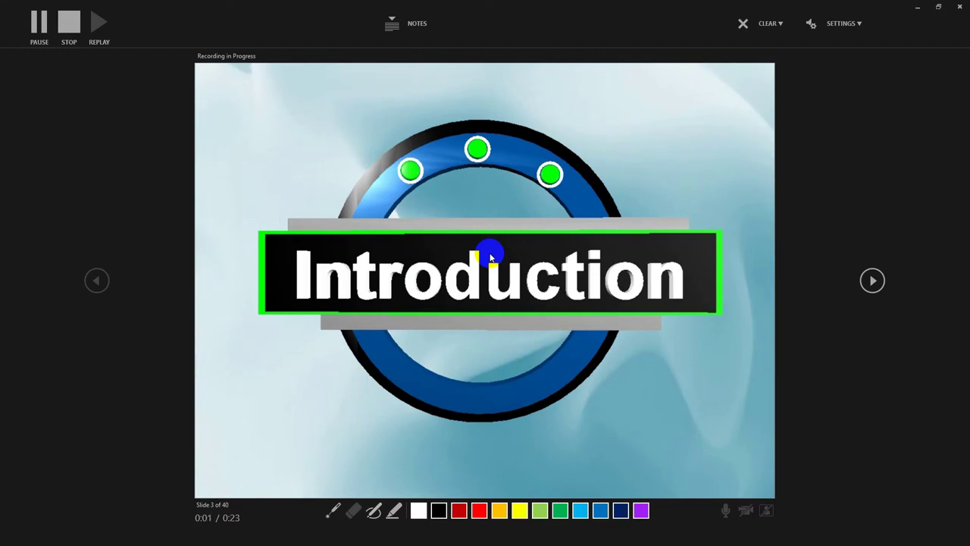
left_click(490, 258)
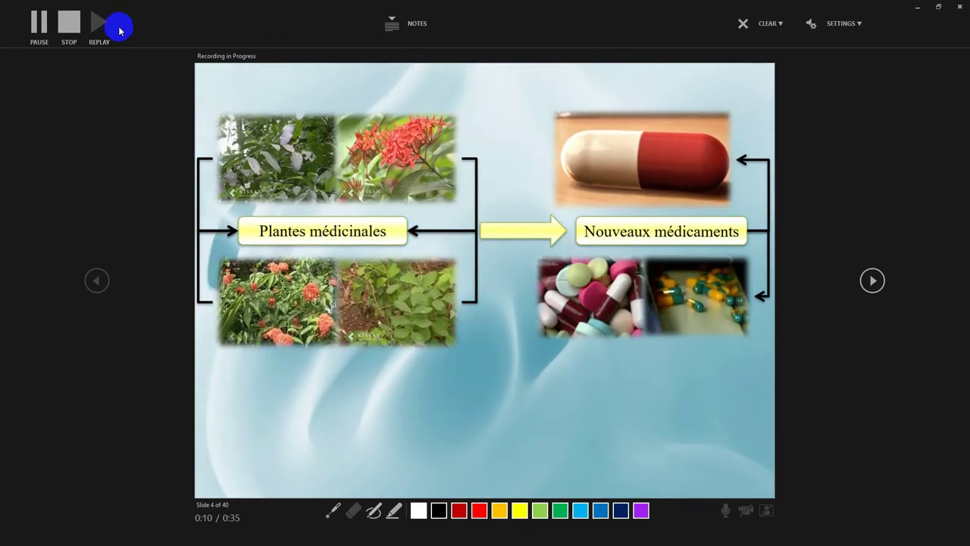
left_click(54, 31)
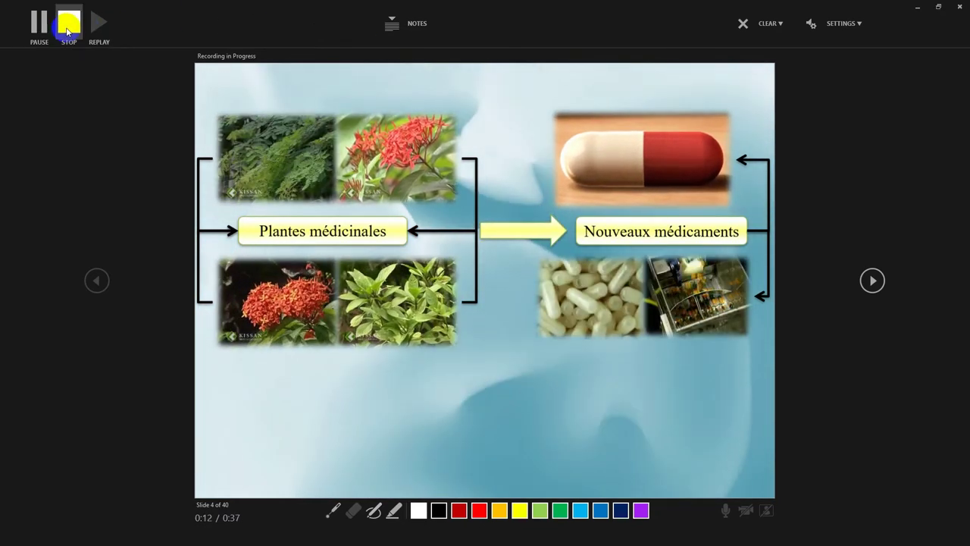
left_click(69, 22)
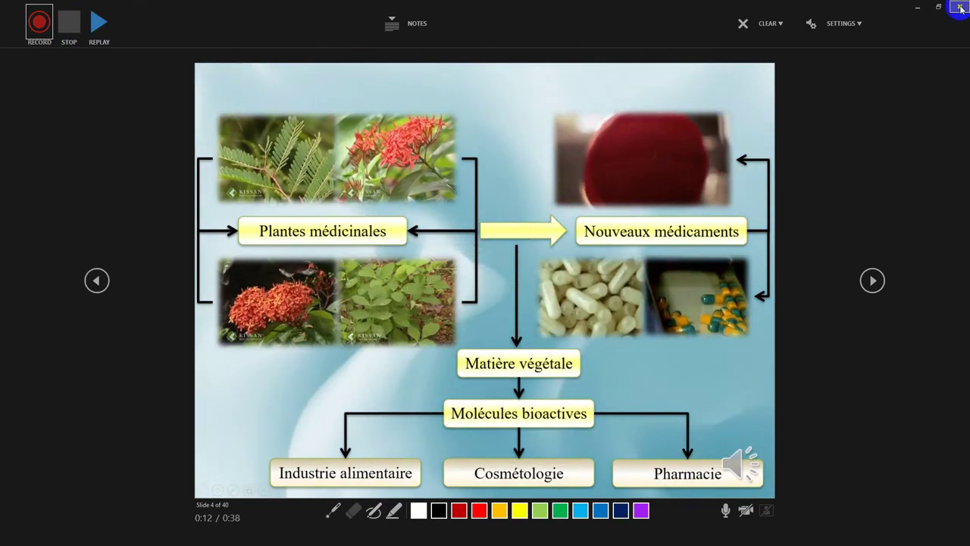
Step: Close the recorder, play the title slide's narration for about 11 seconds, then pause it
left_click(959, 7)
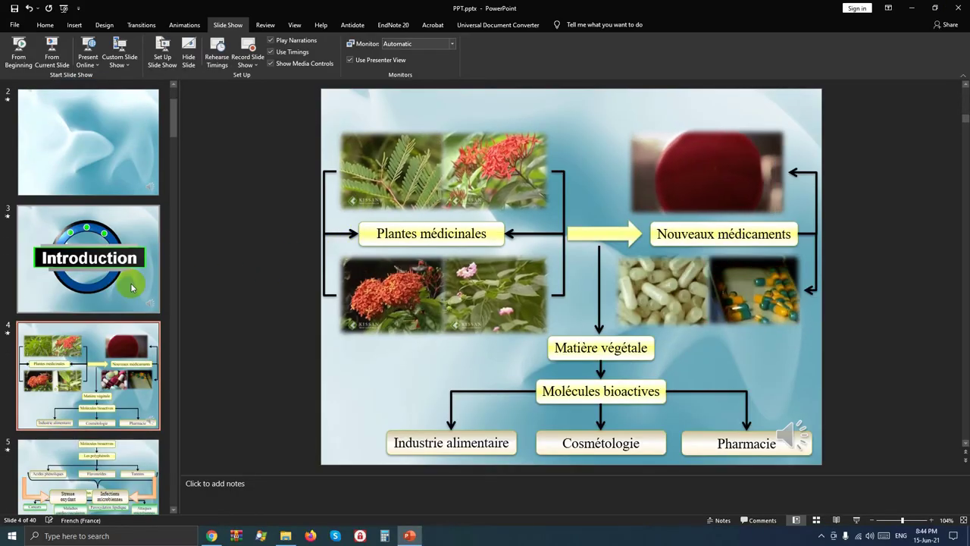
left_click(133, 111)
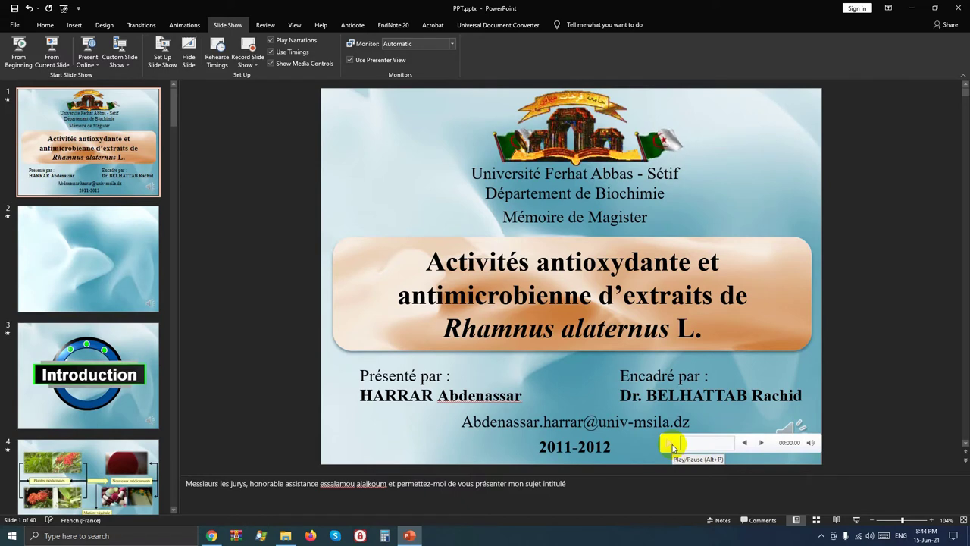
left_click(673, 447)
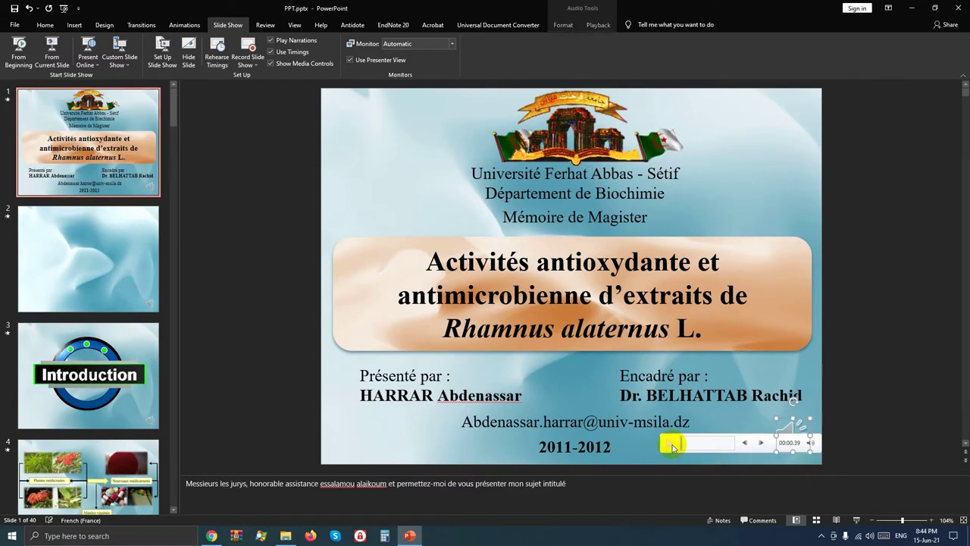
left_click(870, 535)
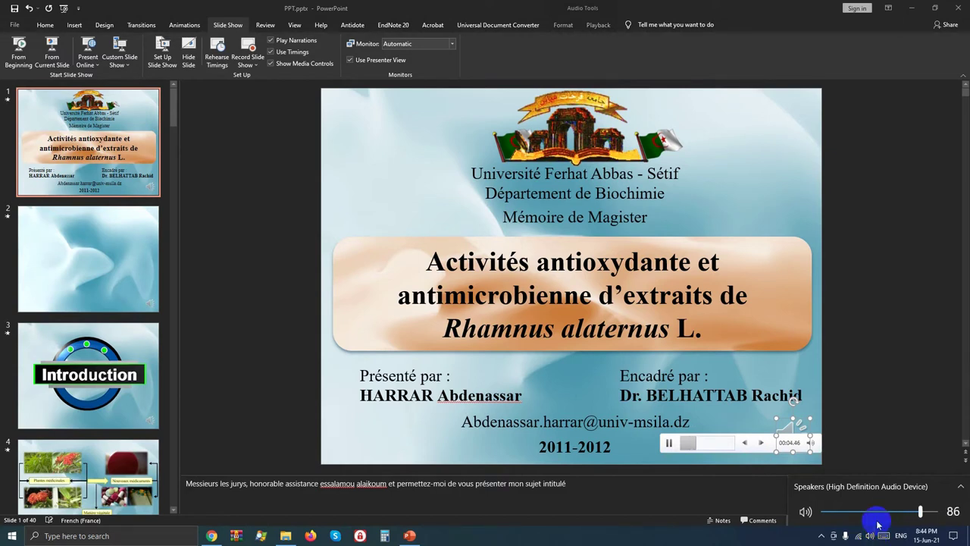
left_click(669, 447)
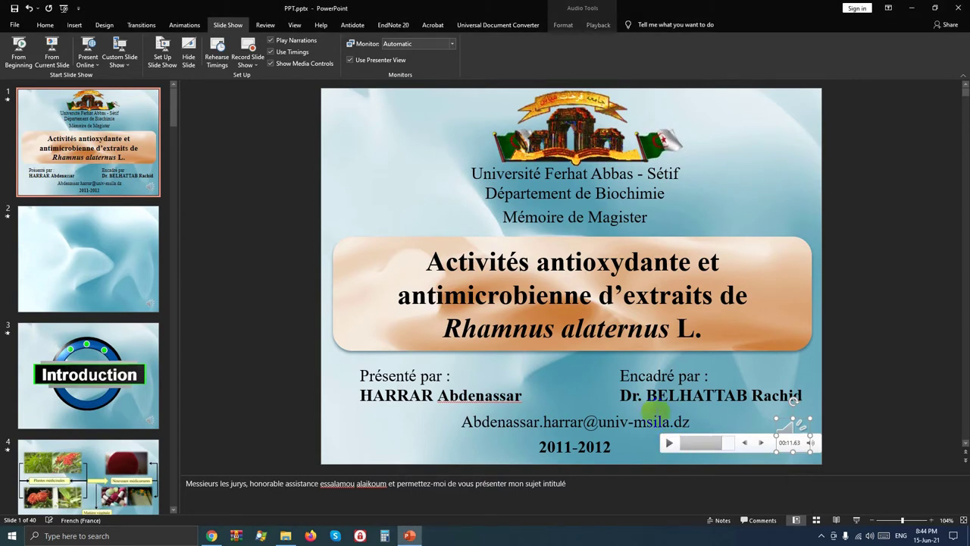
left_click(114, 198)
scroll(115, 198, "down", 3)
Step: Save PPT.pptx with its narration and minimize PowerPoint to reveal the PPT folder
scroll(117, 210, "up", 1)
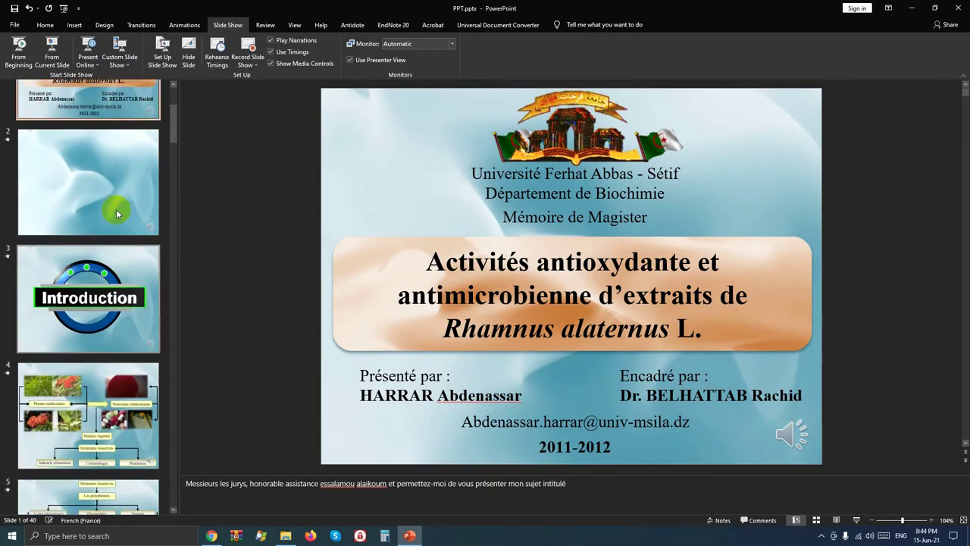
scroll(117, 210, "up", 1)
scroll(117, 210, "up", 1)
left_click_drag(175, 103, 171, 93)
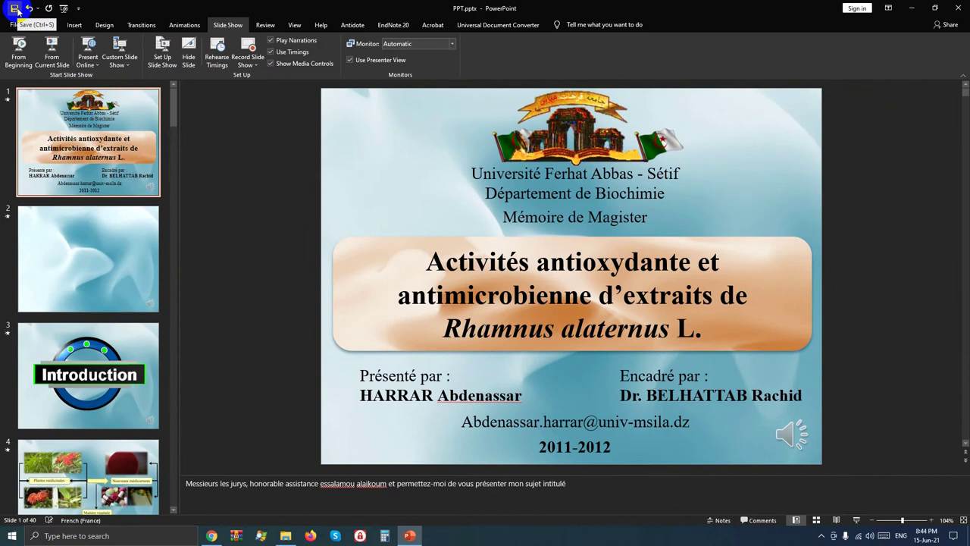
left_click(15, 9)
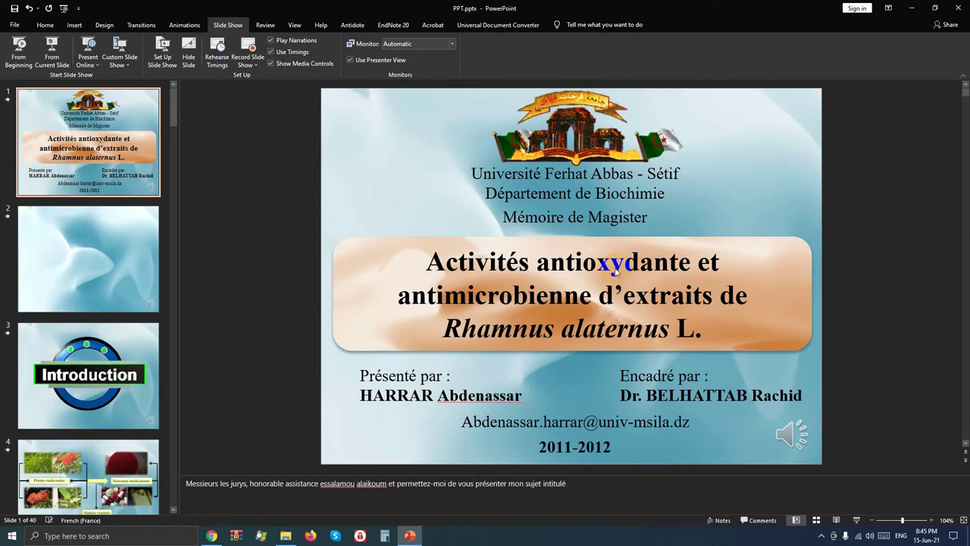
left_click(915, 11)
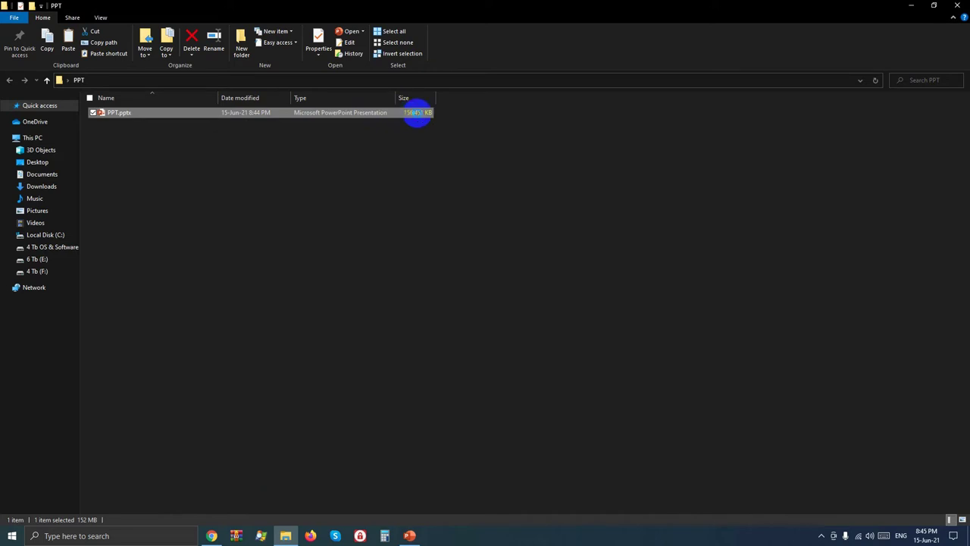
Step: Confirm PPT.pptx is saved at 156,451 KB, then bring Chrome to the front
right_click(417, 113)
key("Escape")
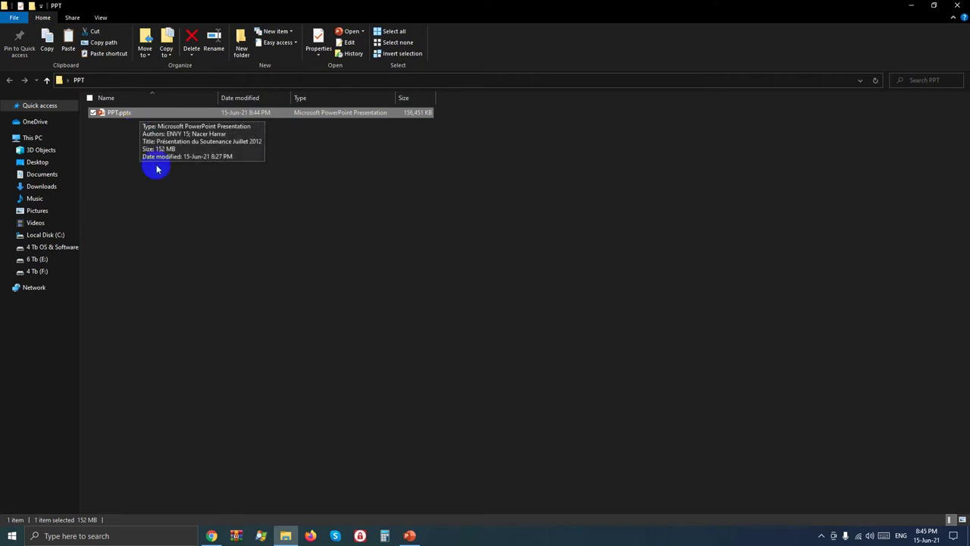
left_click(211, 535)
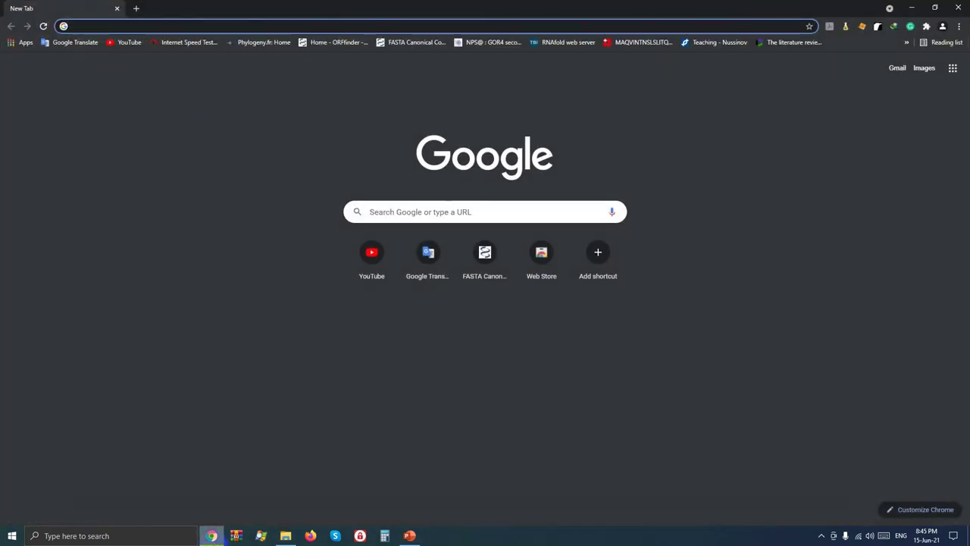
Step: Search Google for 'gmail' and go to the Gmail sign-in page
type("genbank embl ddbj uniprot swisprot")
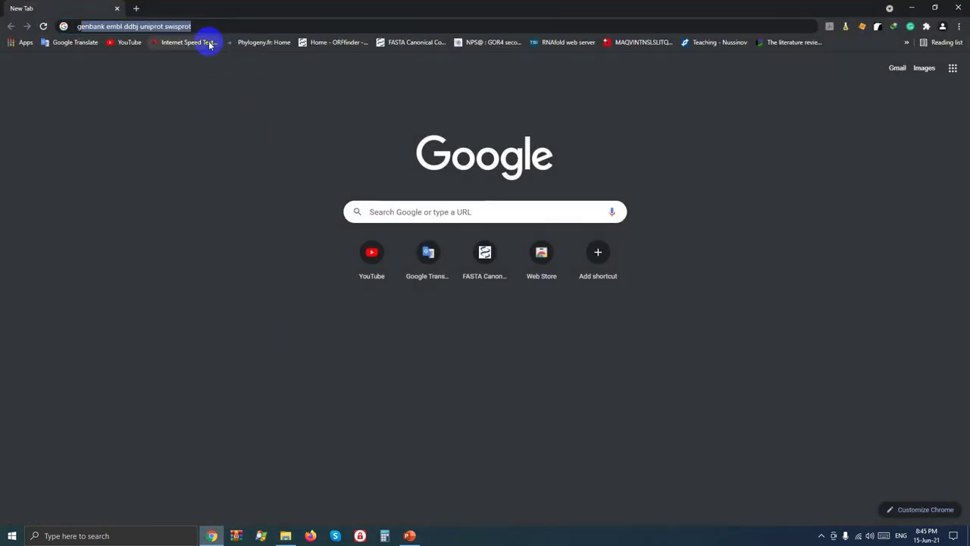
type("gmail")
key("Return")
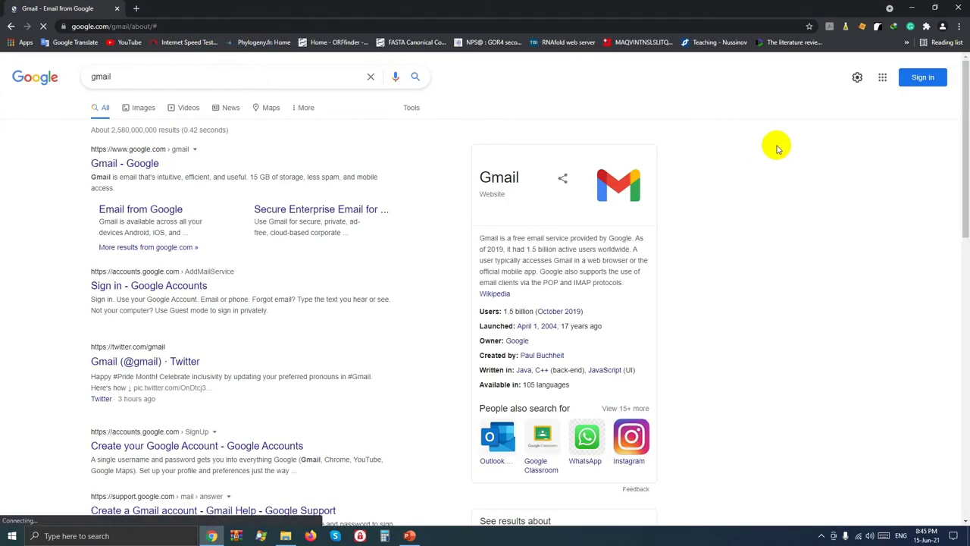
left_click(735, 68)
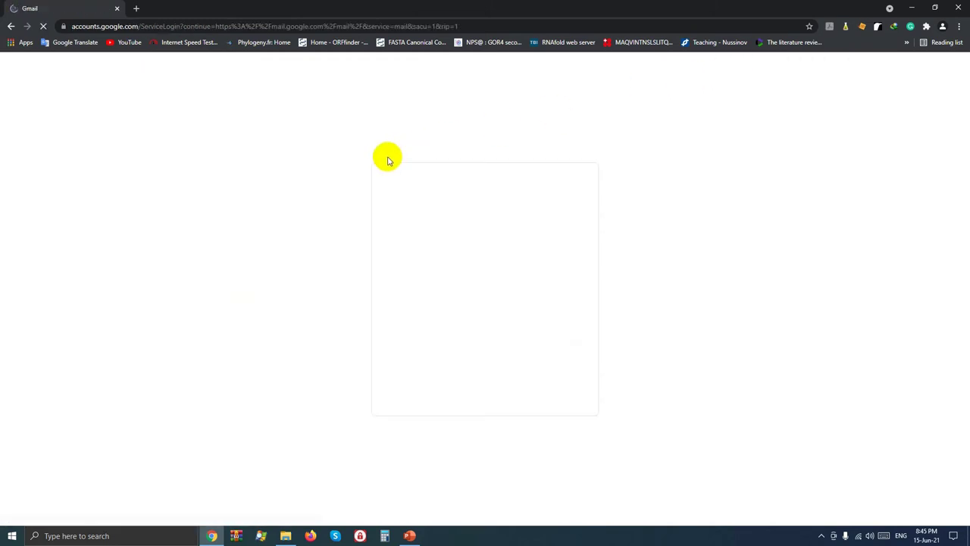
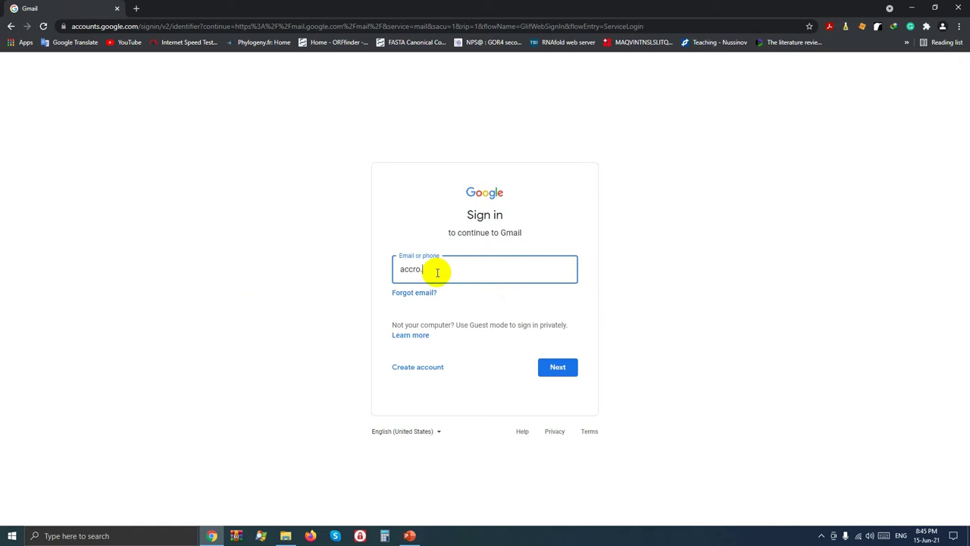
Step: Sign in with the account's e-mail address and password to reach the inbox
key("Return")
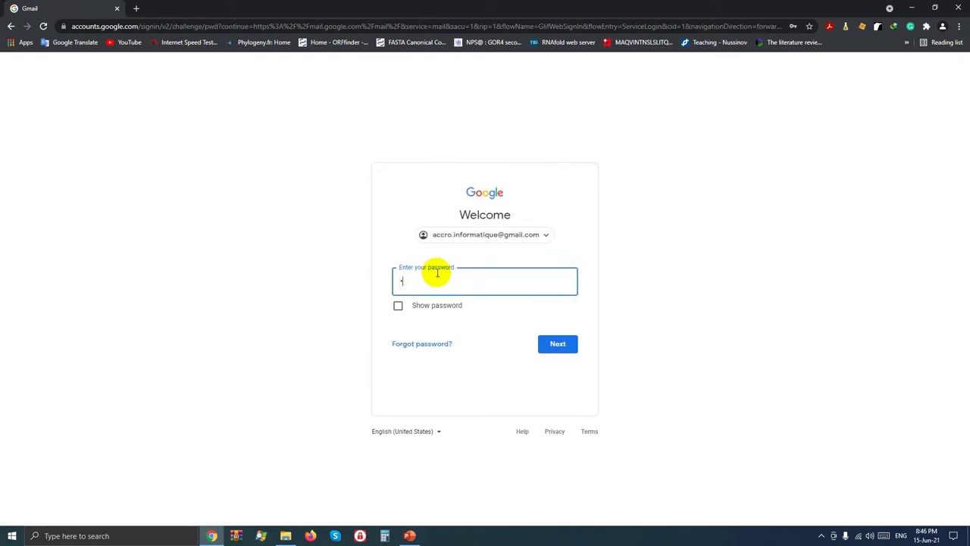
type("•••••")
type("••••")
key("Return")
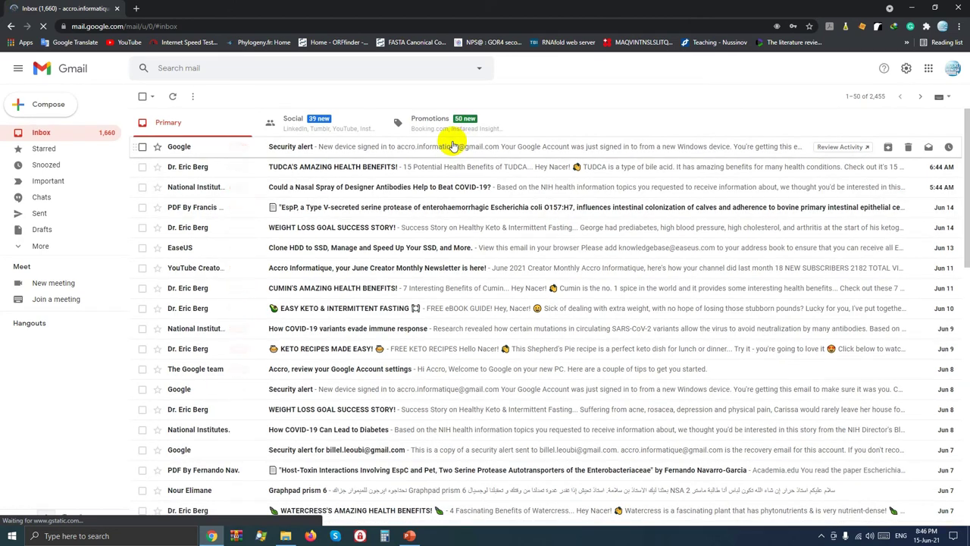
Step: Launch Drive from the Google apps menu, opening the empty My Drive in a new tab
left_click(927, 70)
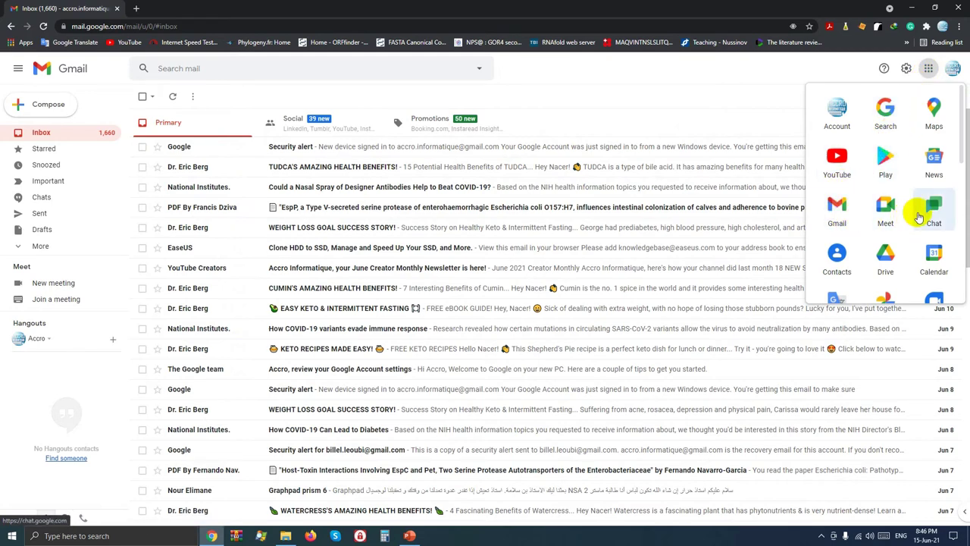
left_click(883, 253)
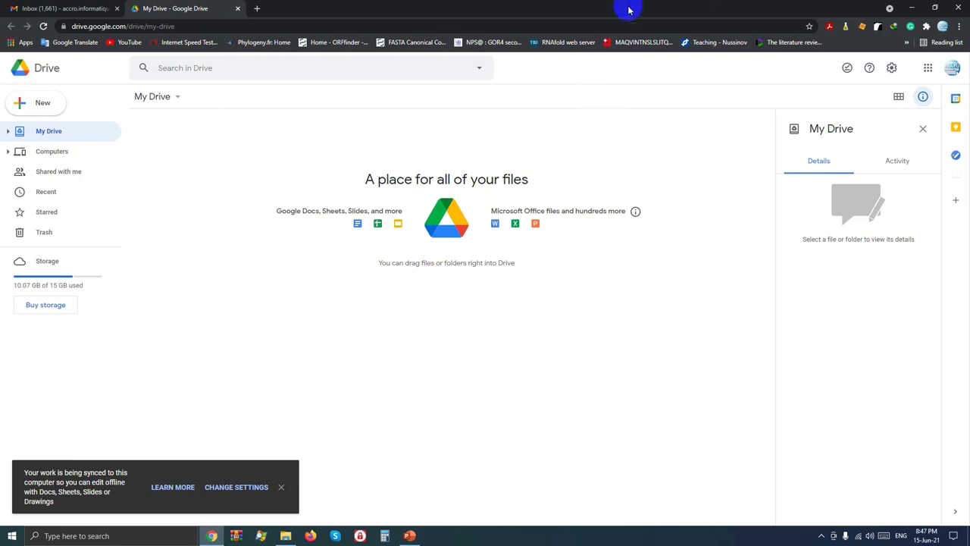
Step: Tile Chrome and the PPT folder side by side and drag PPT.pptx (152.8 MB) into My Drive
left_click_drag(661, 5, 963, 108)
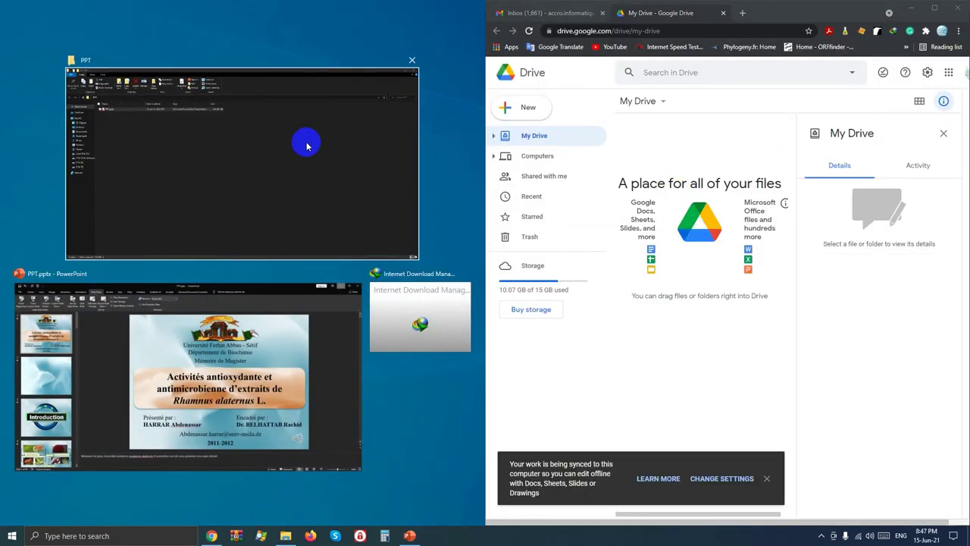
key("Return")
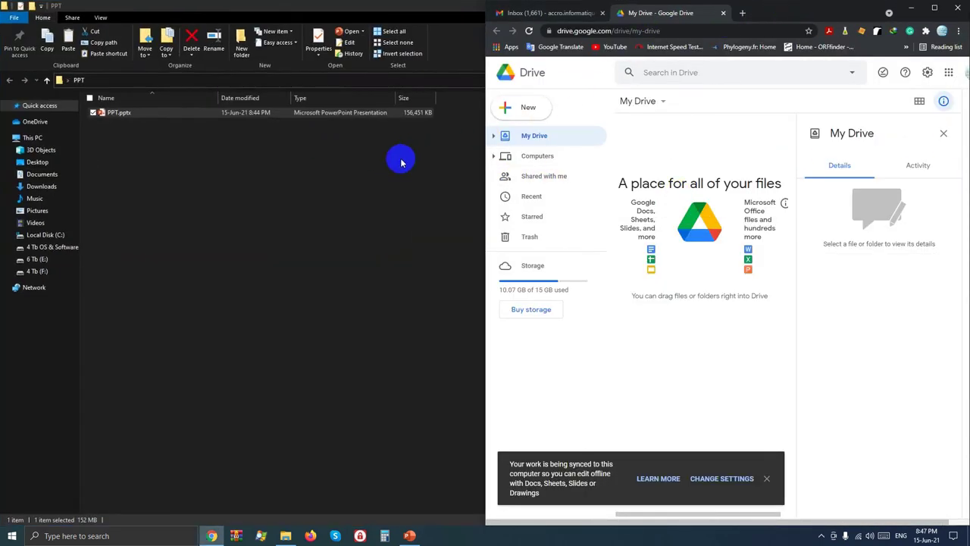
mouse_move(162, 113)
left_mouse_down()
mouse_move(674, 252)
mouse_move(732, 357)
left_mouse_up()
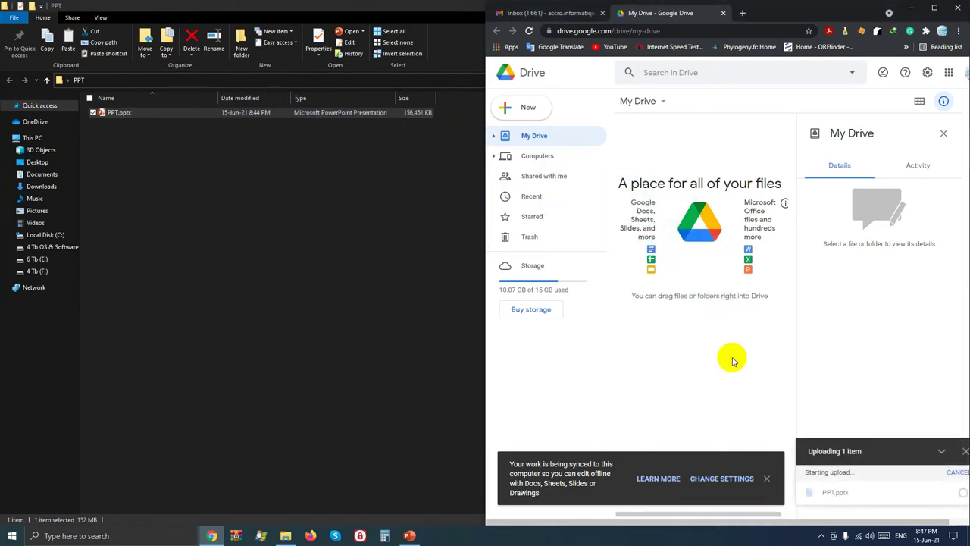
left_click(766, 479)
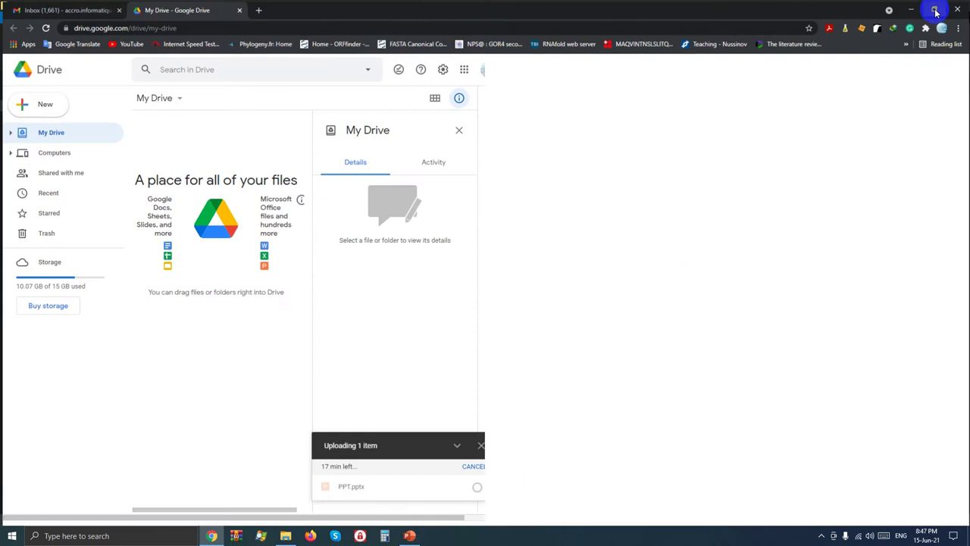
left_click(934, 8)
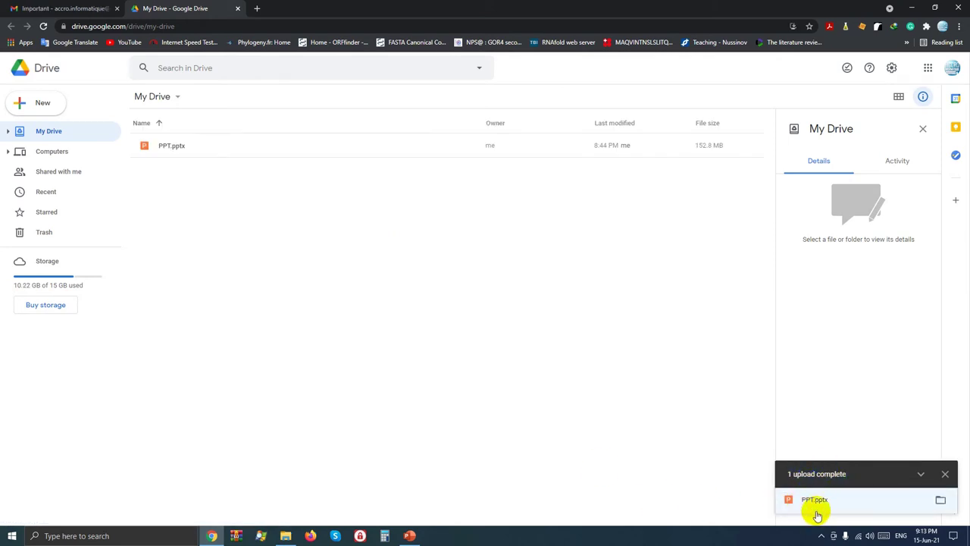
Step: Set PPT.pptx's general access to 'Anyone with the link' as Viewer and copy its link
left_click(716, 147)
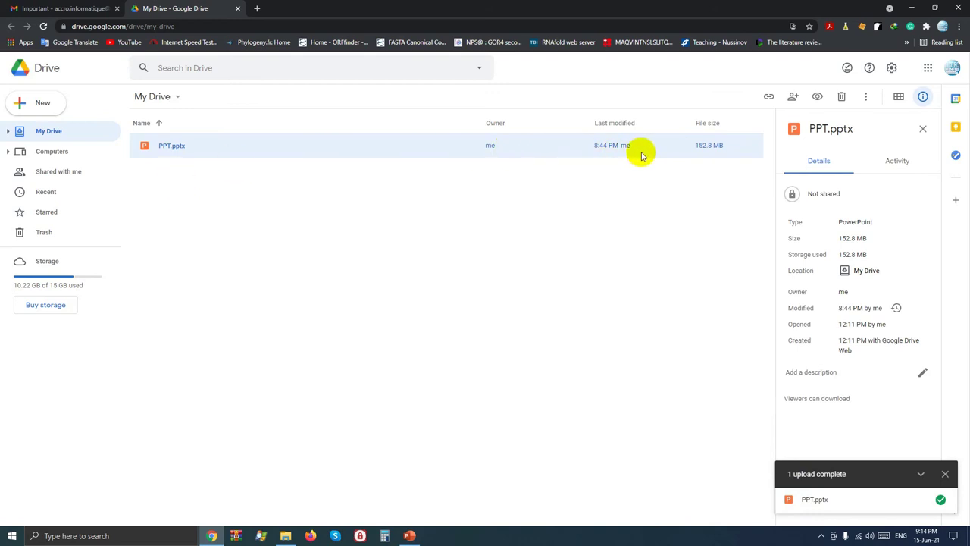
right_click(182, 148)
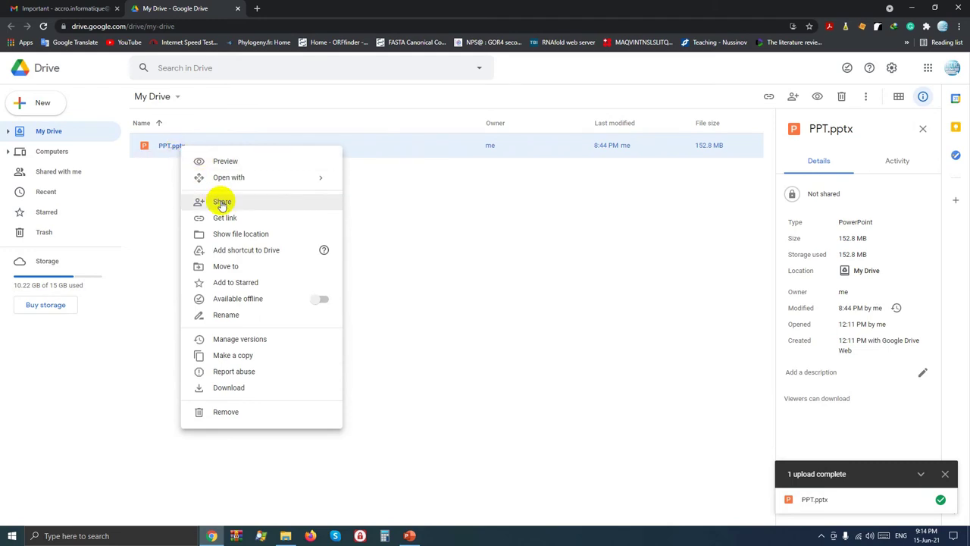
left_click(221, 203)
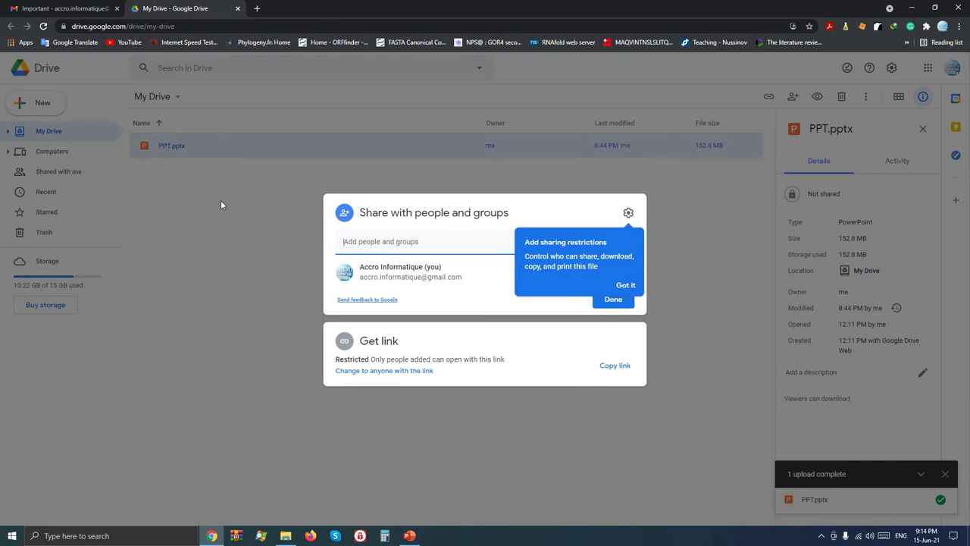
left_click(626, 285)
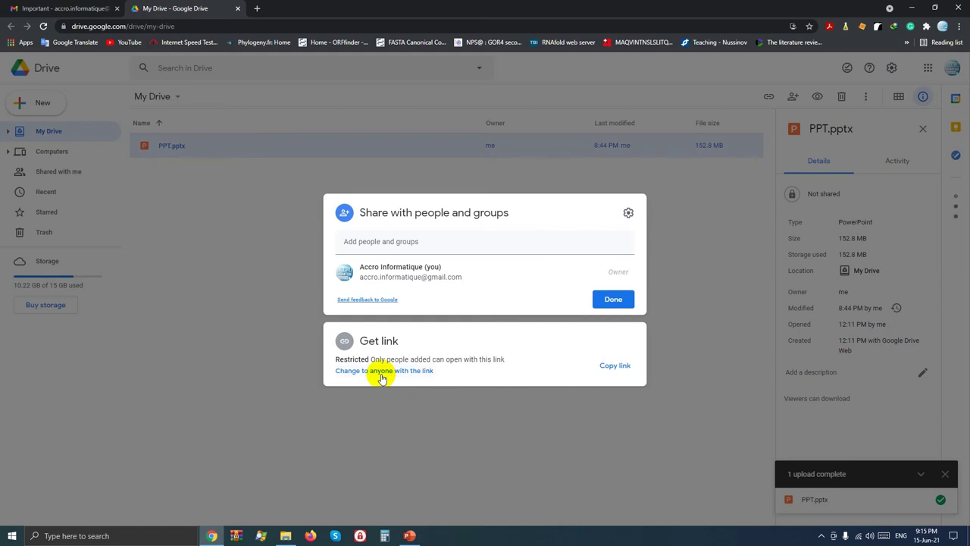
left_click(382, 372)
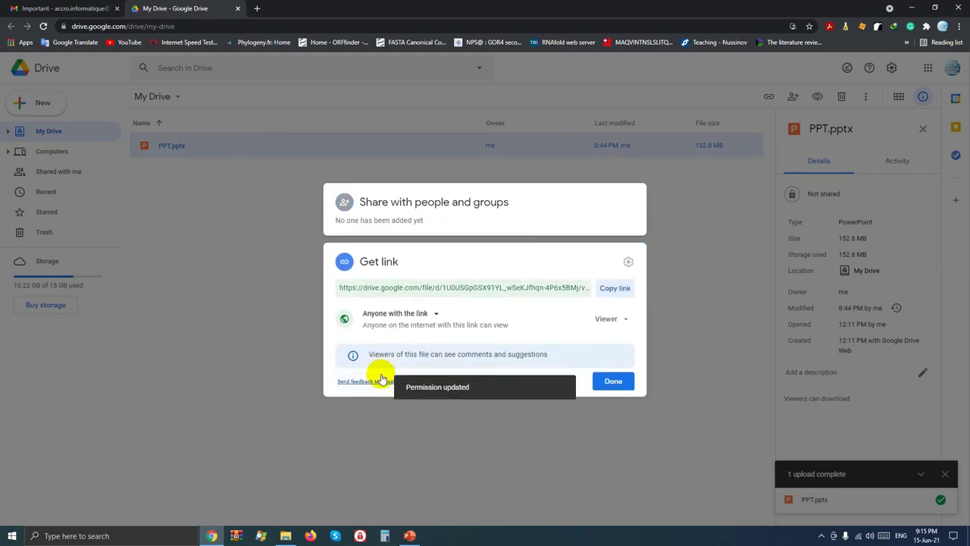
left_click(439, 313)
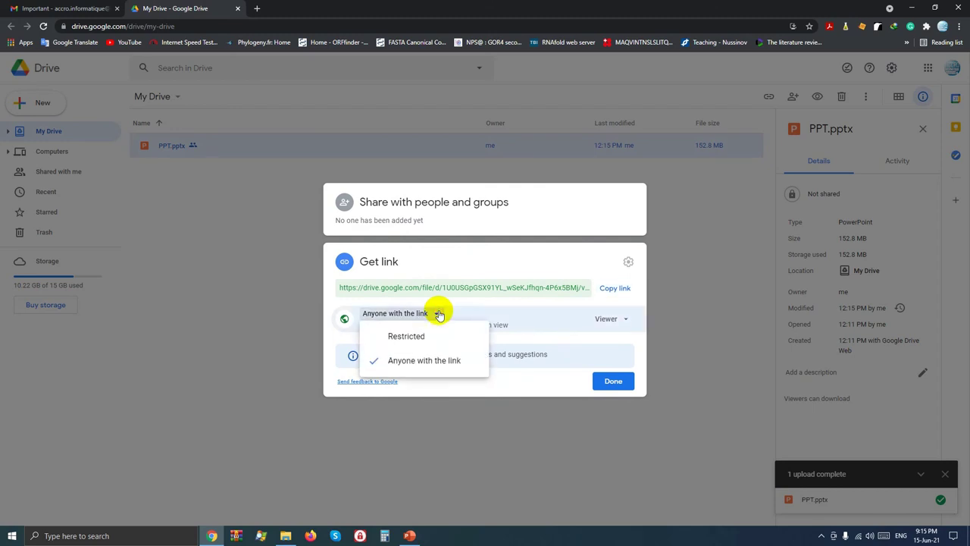
left_click(494, 306)
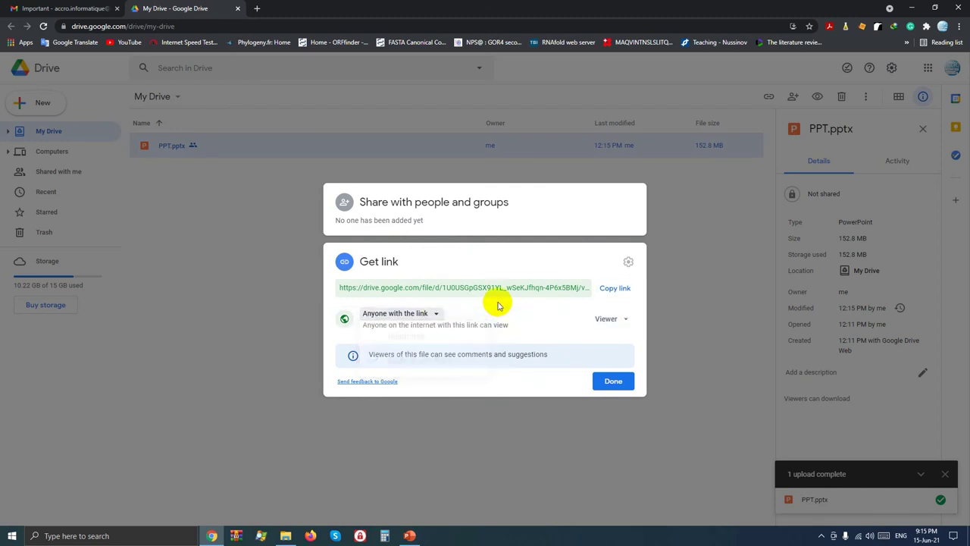
left_click(616, 290)
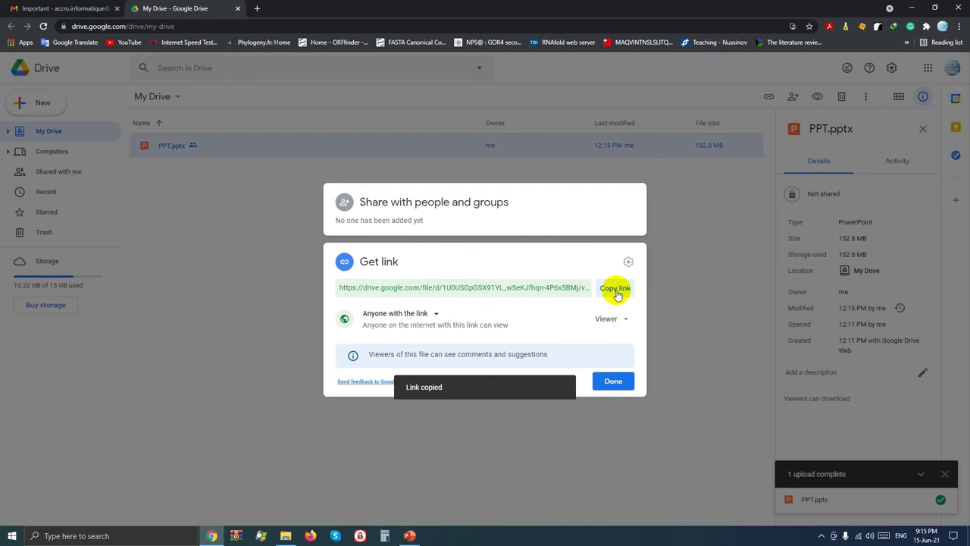
left_click(89, 6)
Step: Send an email to your own address with subject 'Powerpoint' and the Drive link pasted in the body
left_click(62, 110)
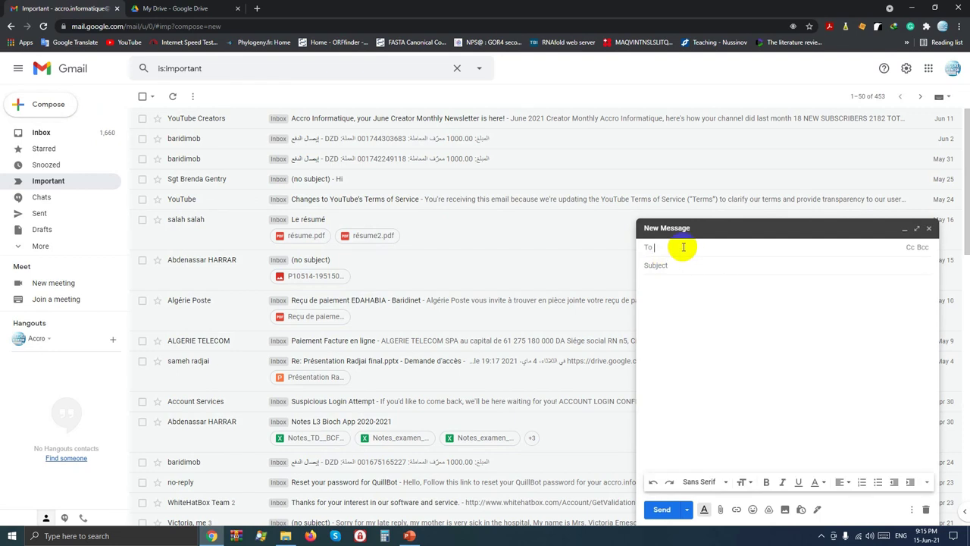
type("acc")
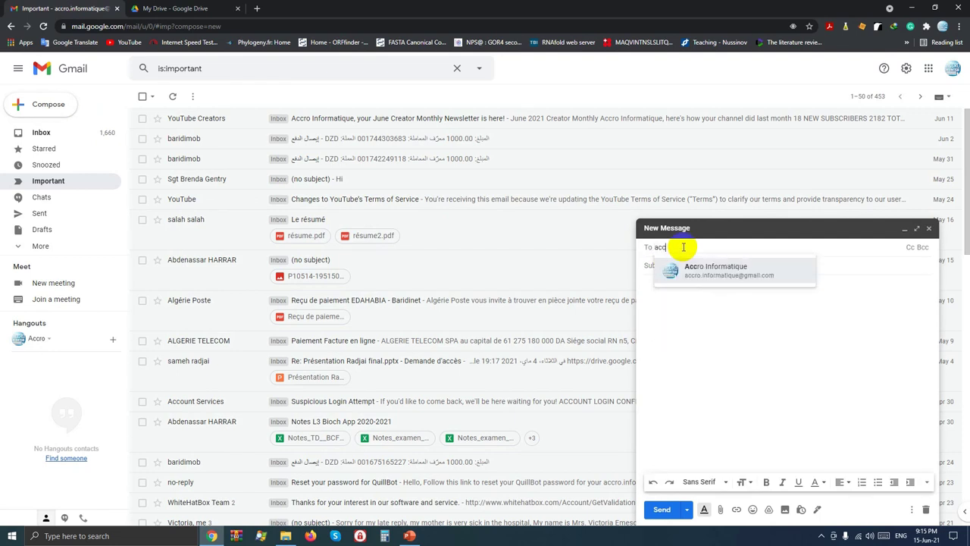
left_click(689, 270)
left_click(678, 269)
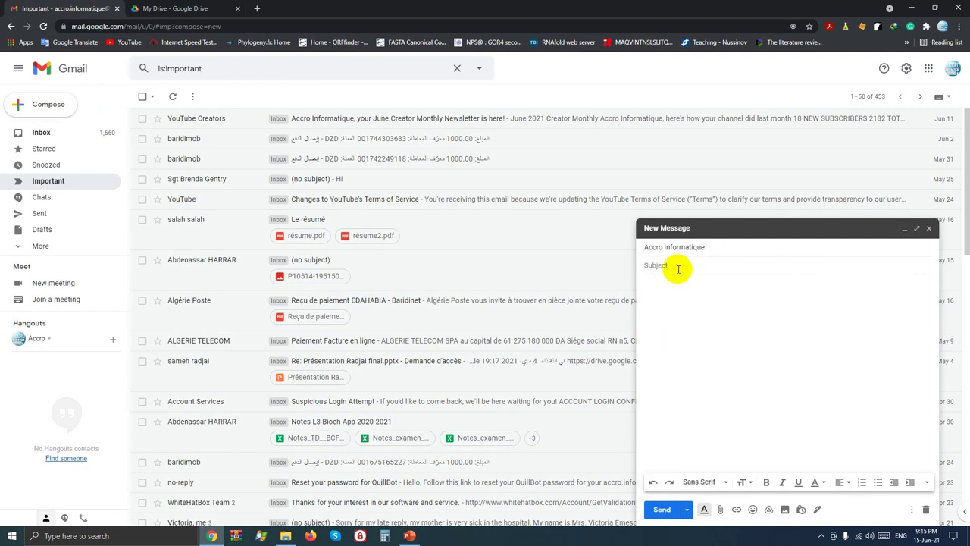
type("Powerpoint")
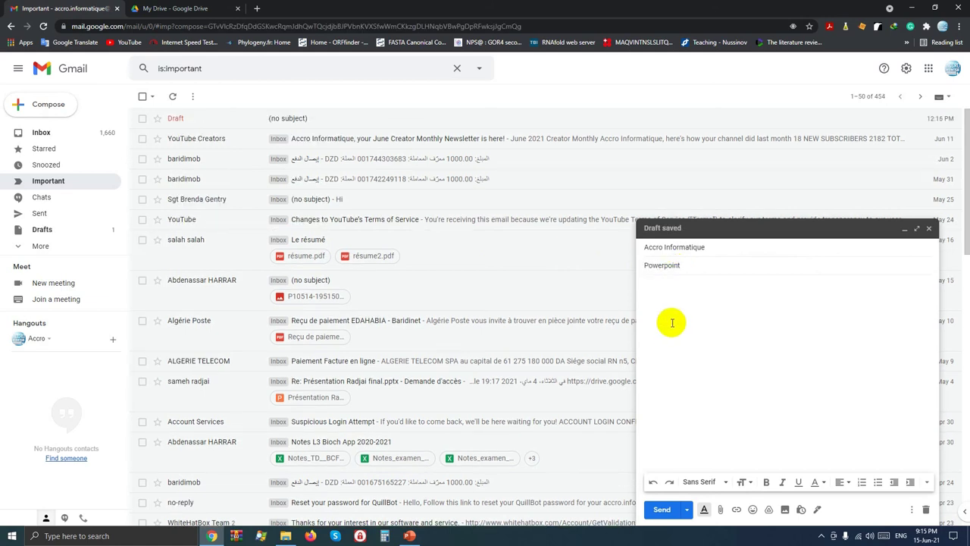
left_click(678, 298)
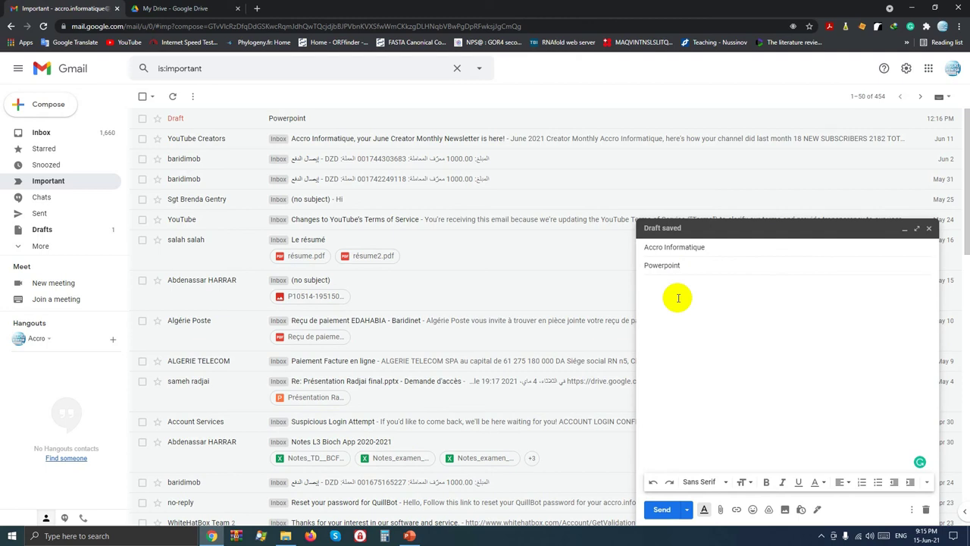
right_click(678, 298)
left_click(709, 375)
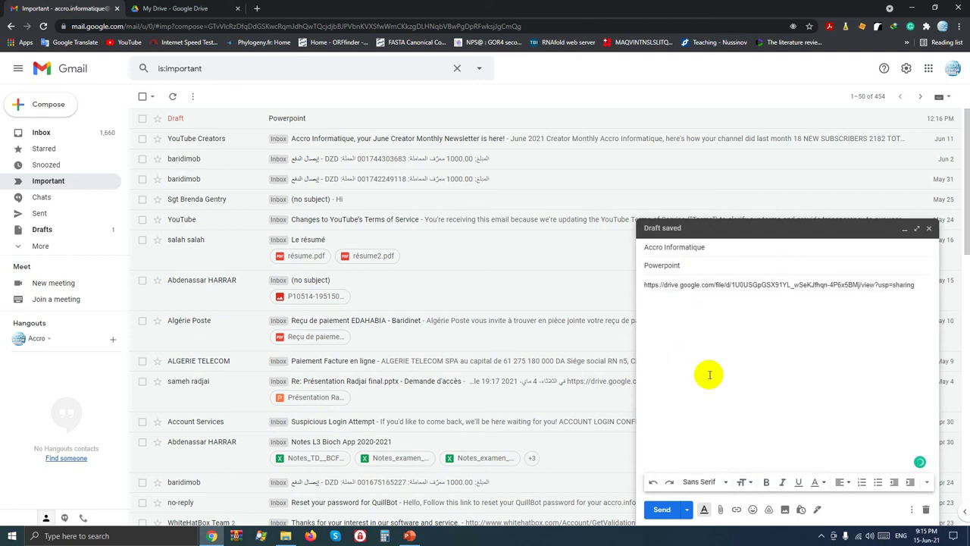
left_click(661, 511)
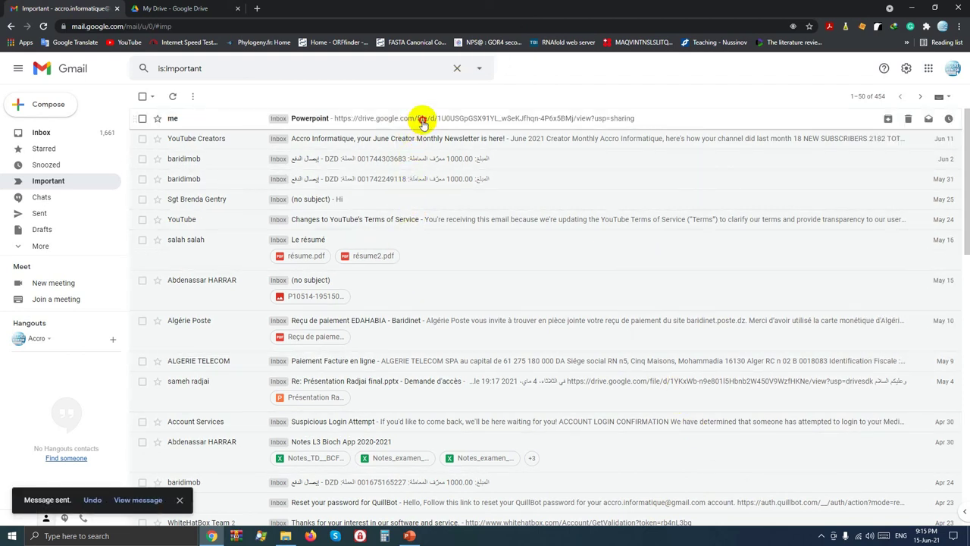
Step: Open the sent Powerpoint email, sign out of the Google account, and close the old Drive and Gmail tabs
left_click(422, 123)
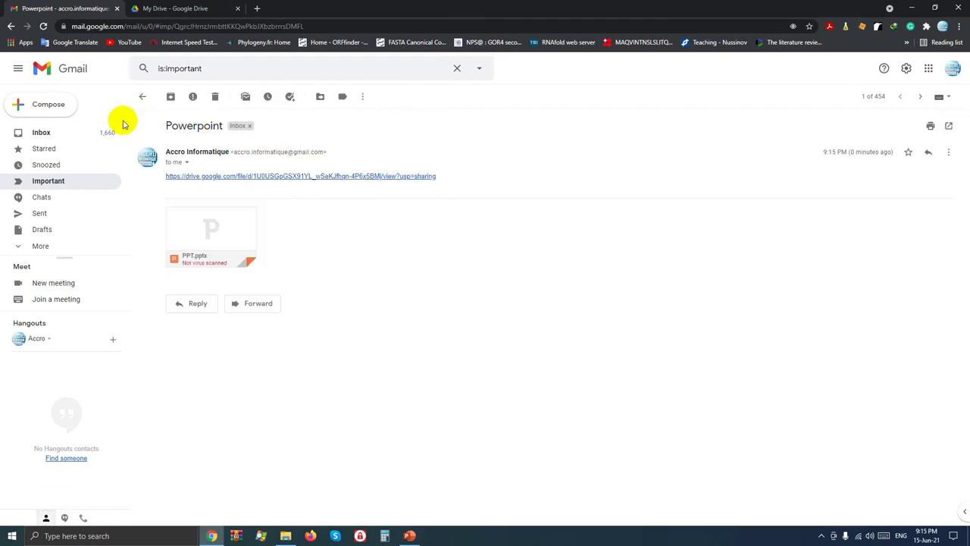
left_click(953, 69)
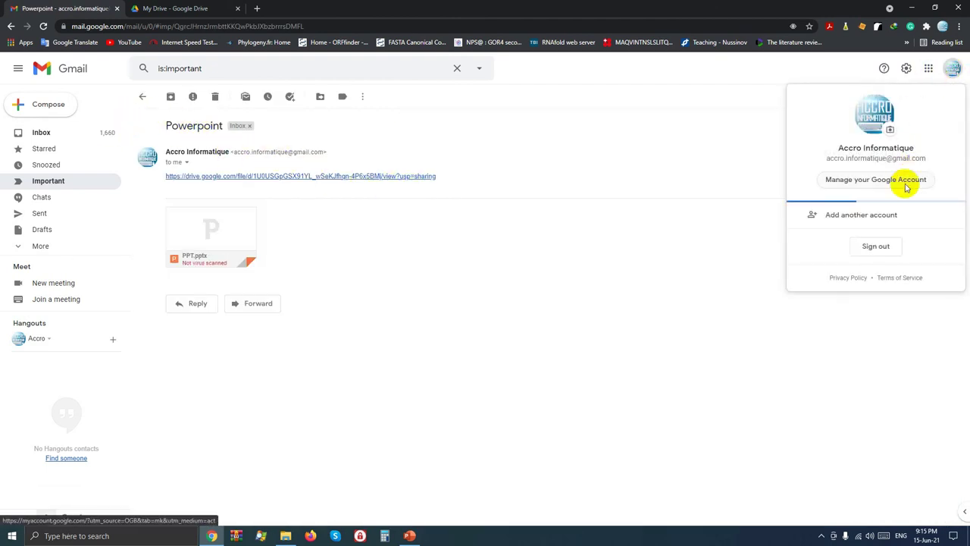
left_click(879, 247)
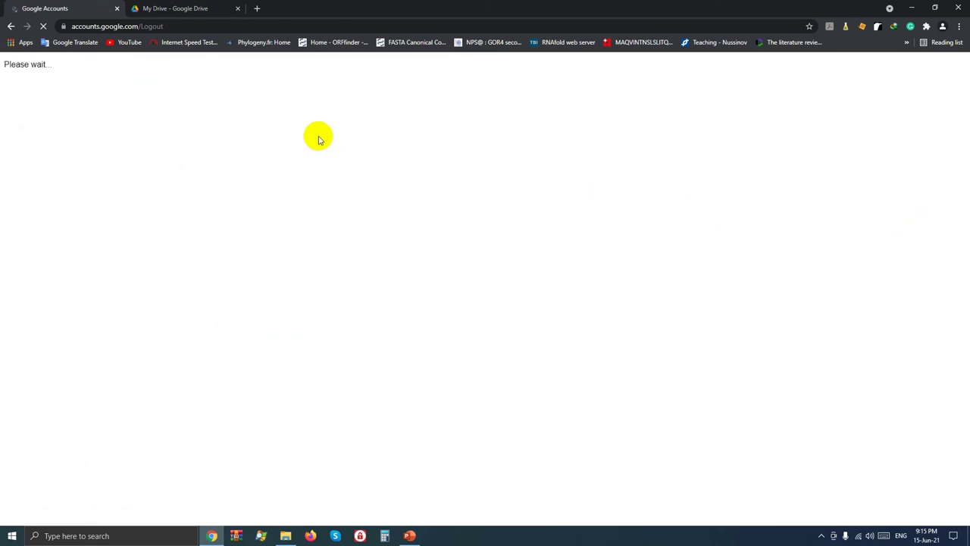
left_click(258, 10)
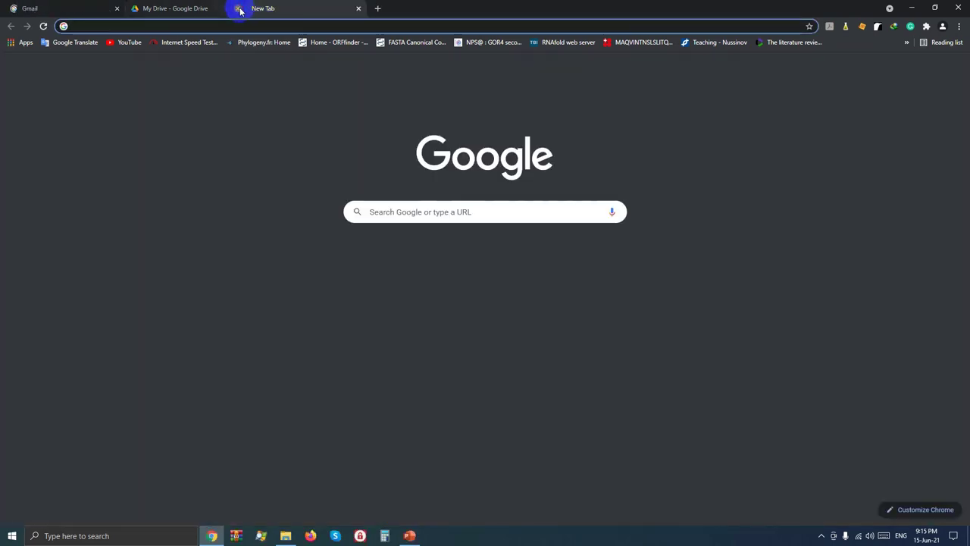
middle_click(128, 9)
left_click(118, 9)
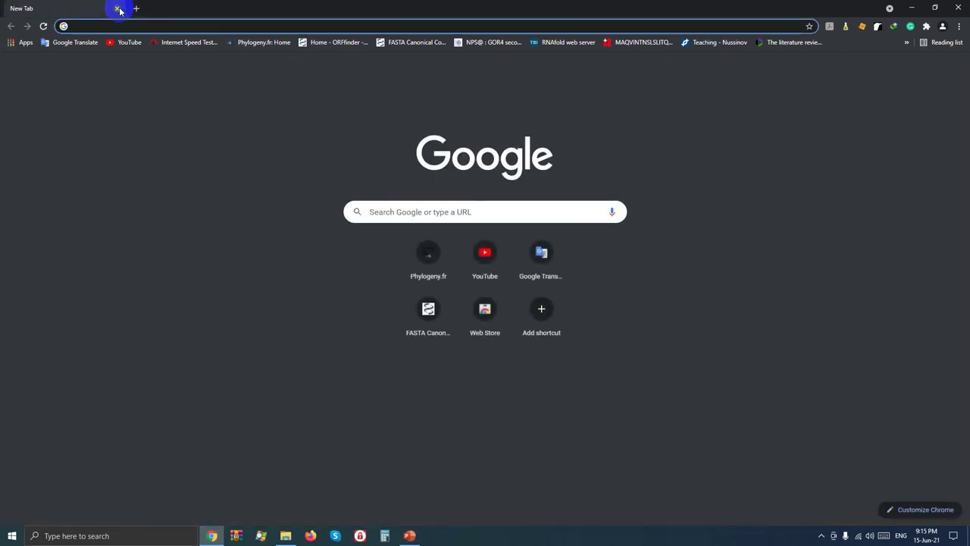
Step: Search for gmail and open it, then load the copied Drive share link in a fresh tab
type("gmail")
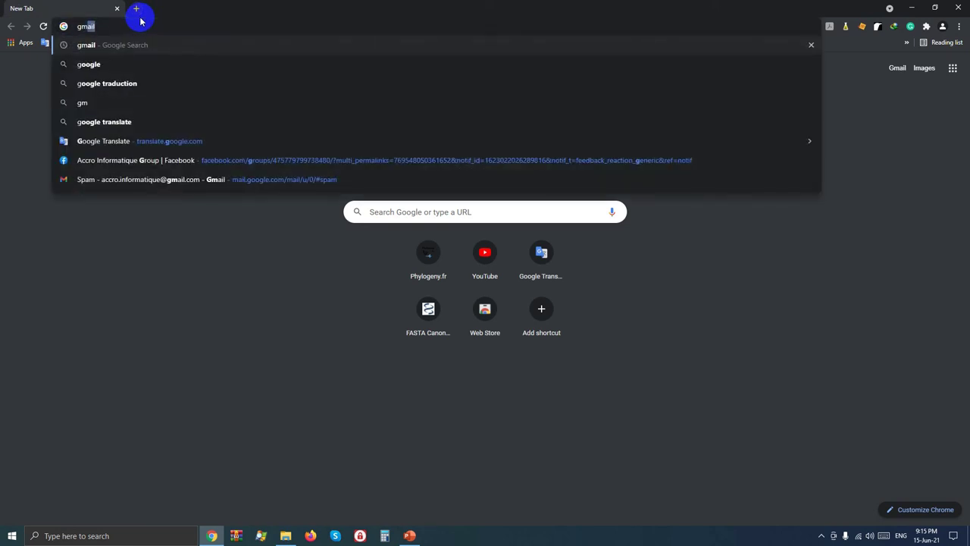
key("Return")
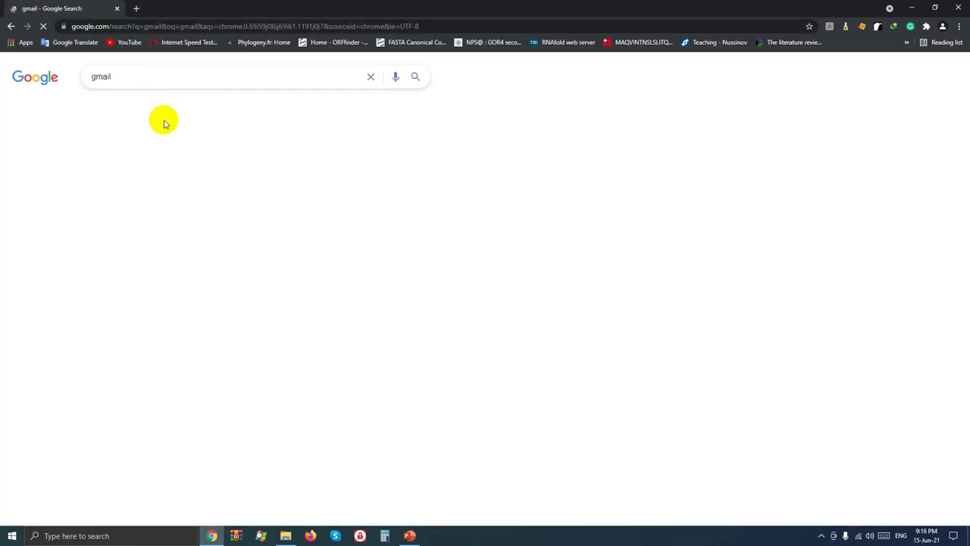
left_click(194, 154)
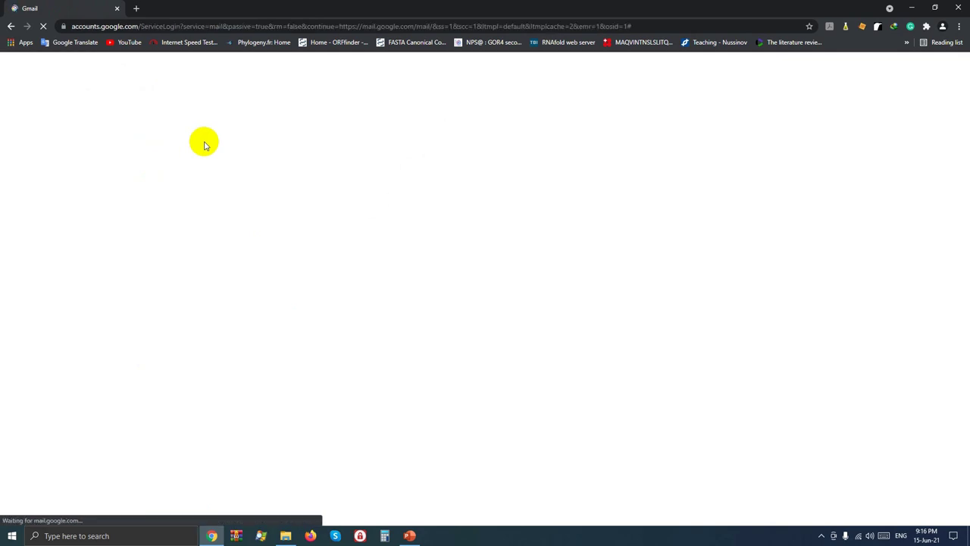
left_click(137, 9)
right_click(119, 26)
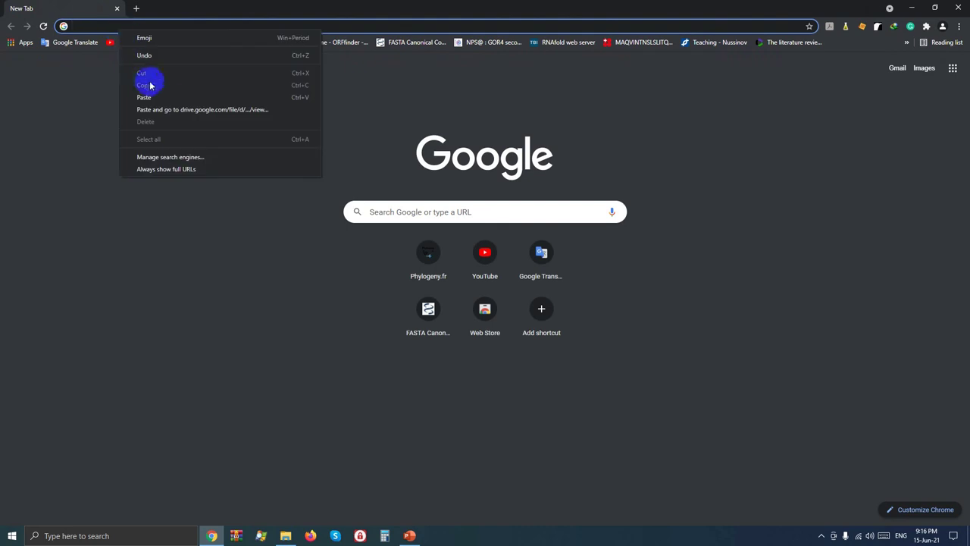
left_click(167, 109)
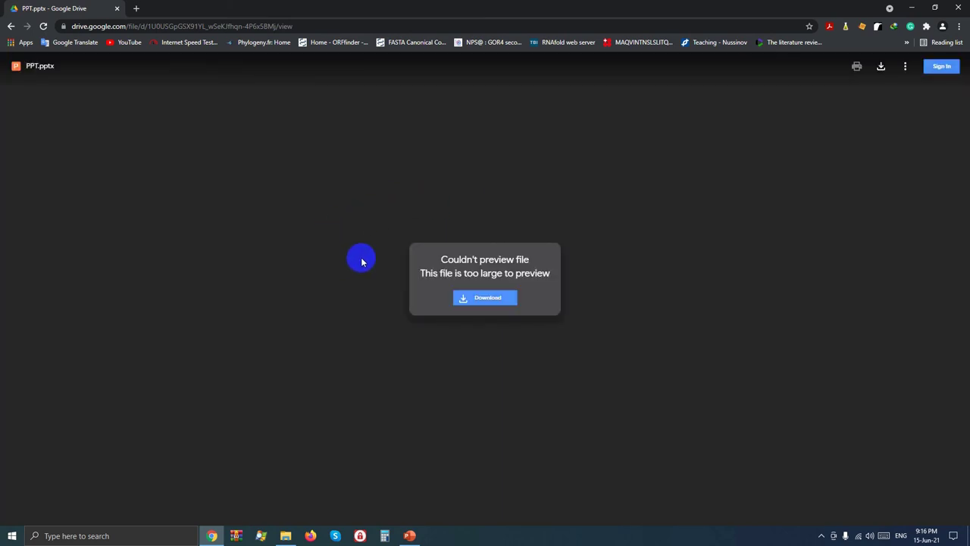
Step: Download PPT.pptx despite the virus-scan warning and check progress on Chrome's Downloads page
left_click(482, 300)
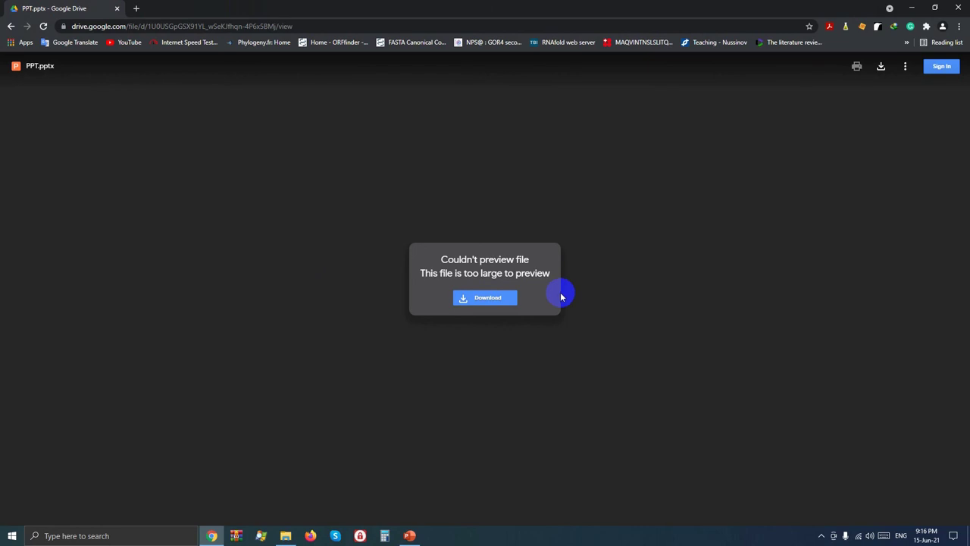
left_click(471, 303)
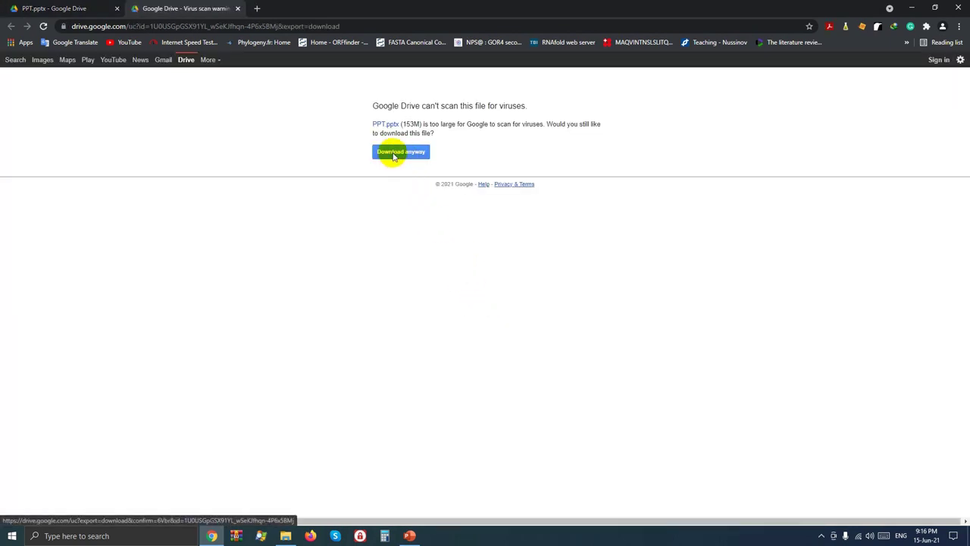
left_click(393, 156)
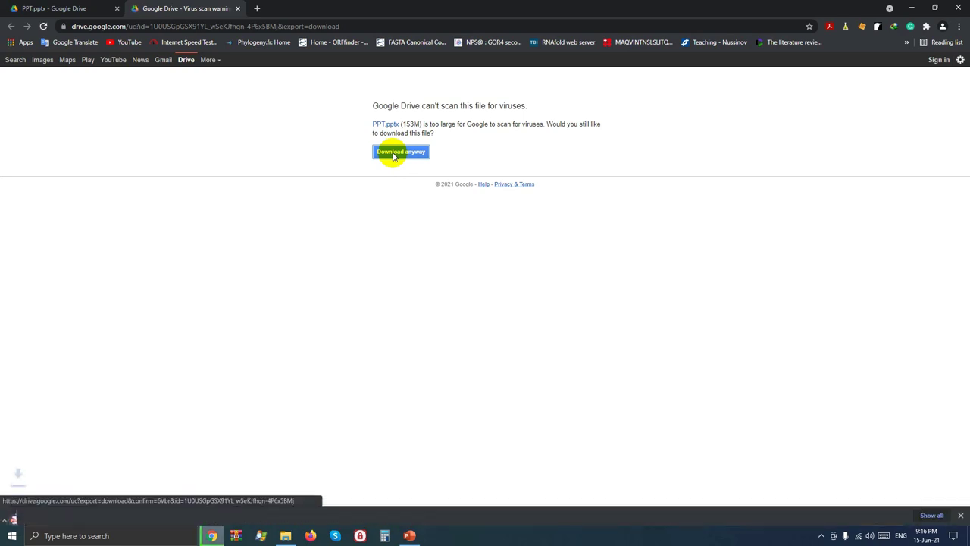
left_click(930, 511)
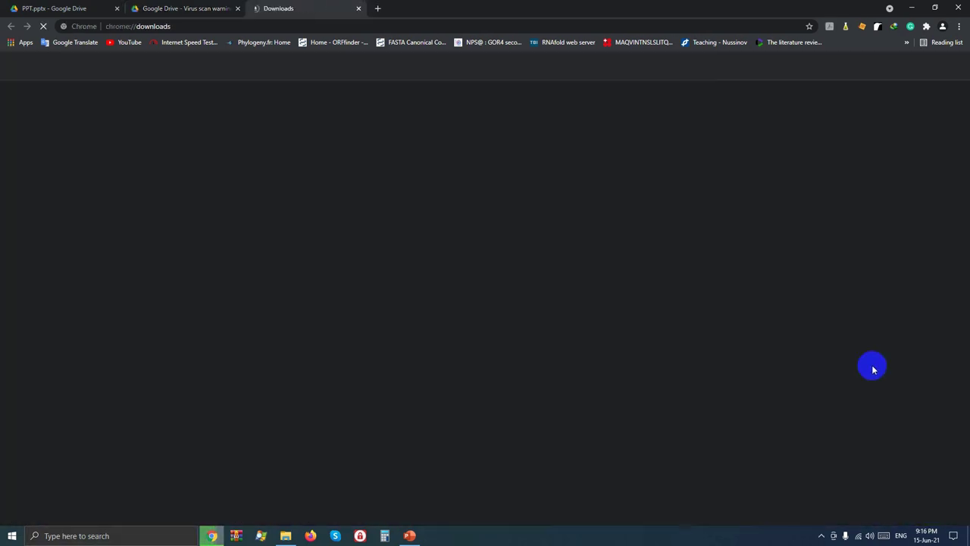